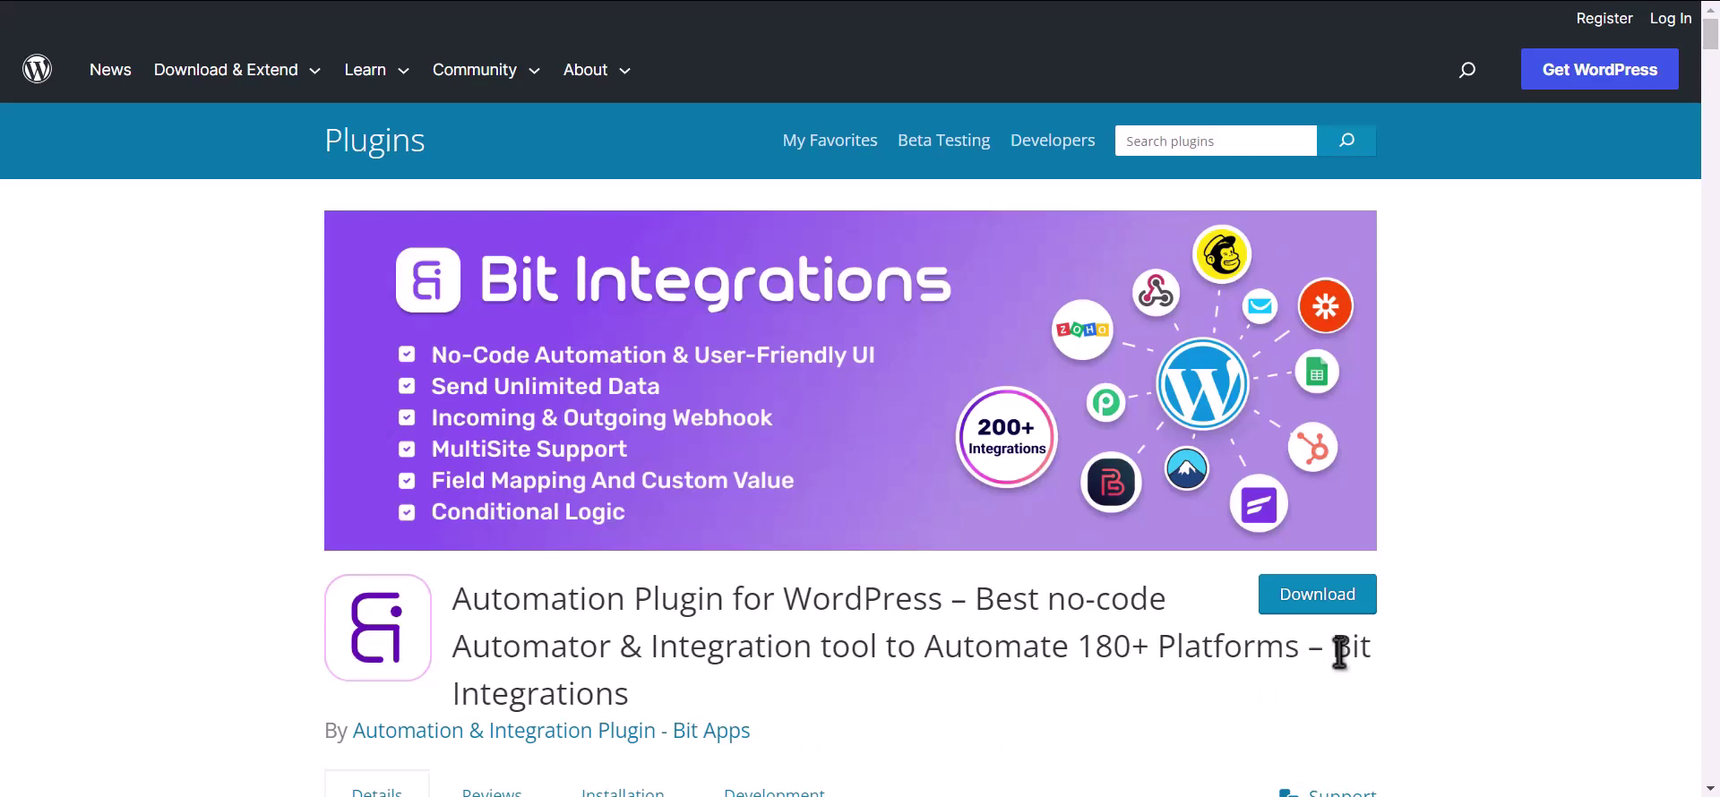
# Highlight the words 'Bit Integrations' in the plugin's title on WordPress.org.
pyautogui.moveTo(1334, 647); pyautogui.dragTo(1352, 690)
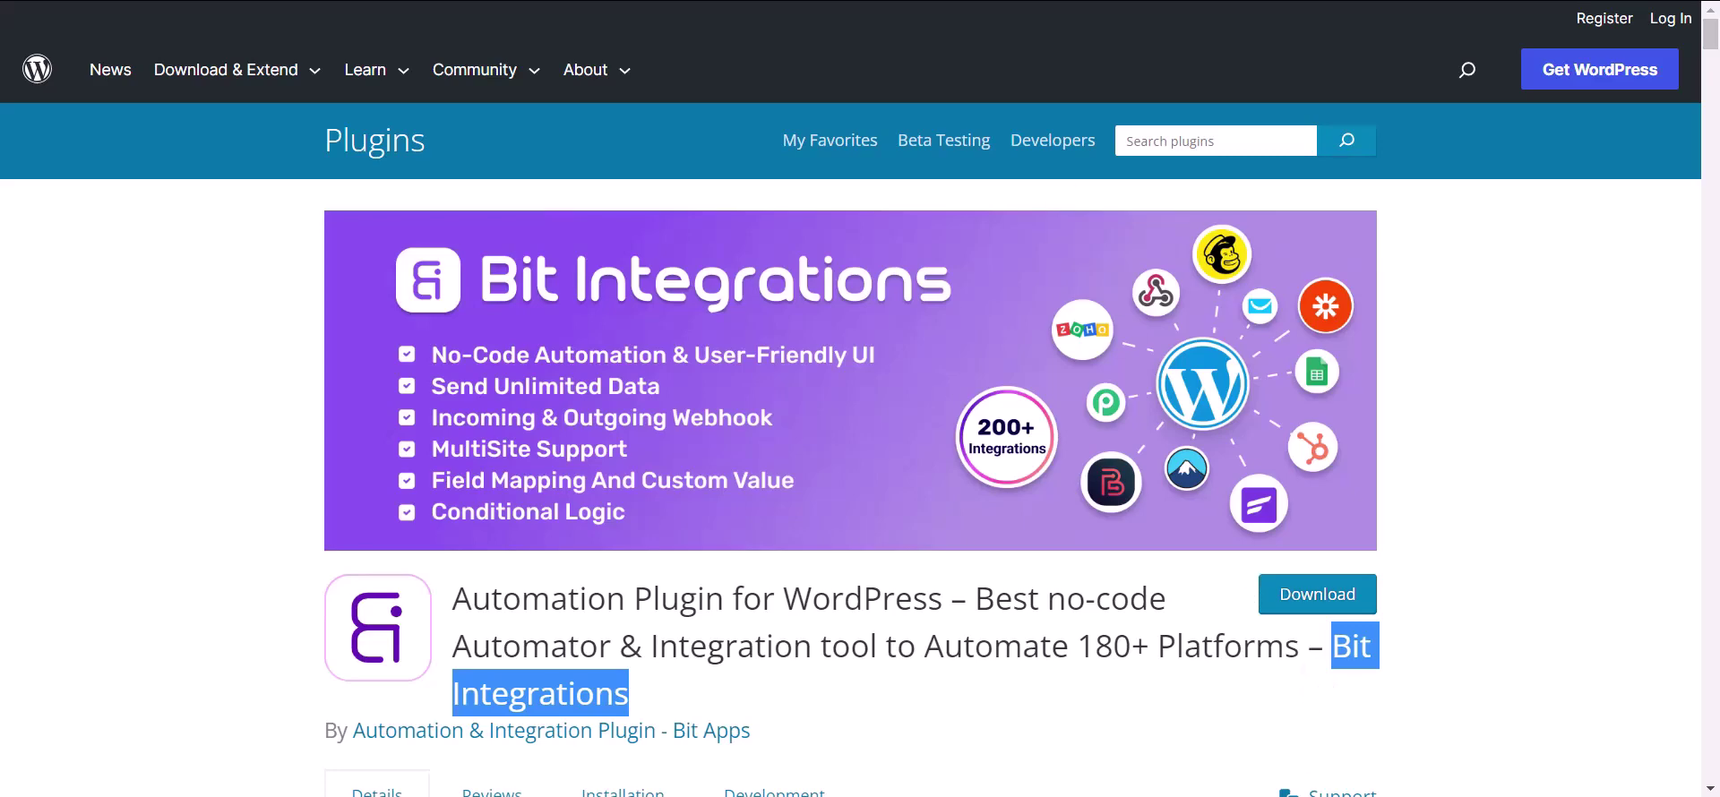
# Start a new integration triggered by MB Frontend Submission using the Bit Integrations form.
pyautogui.scroll(-2, 995, 452)
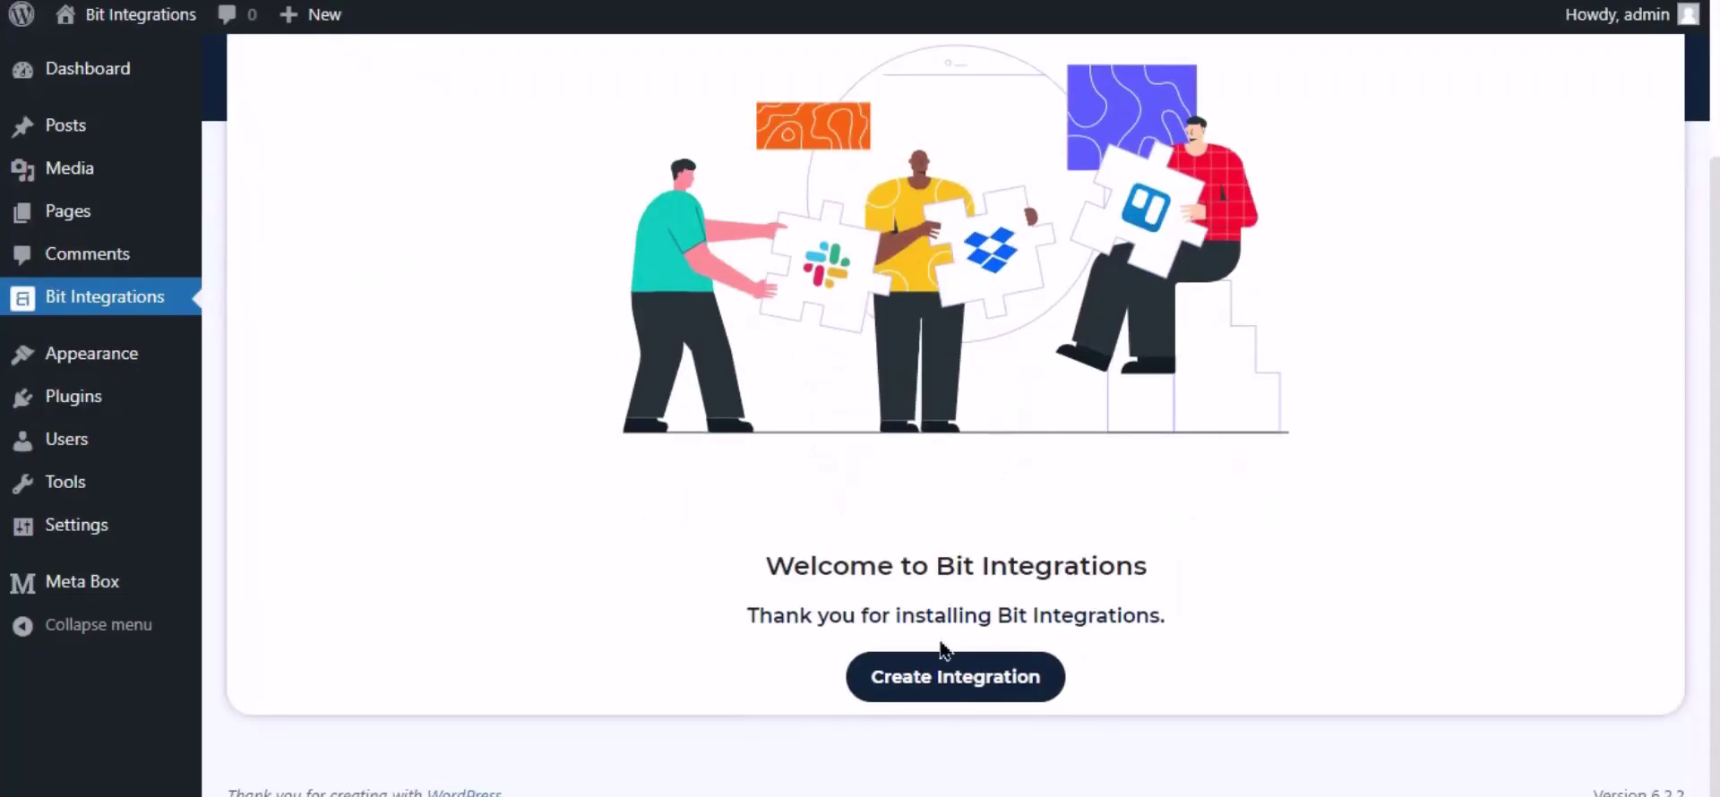
pyautogui.click(936, 676)
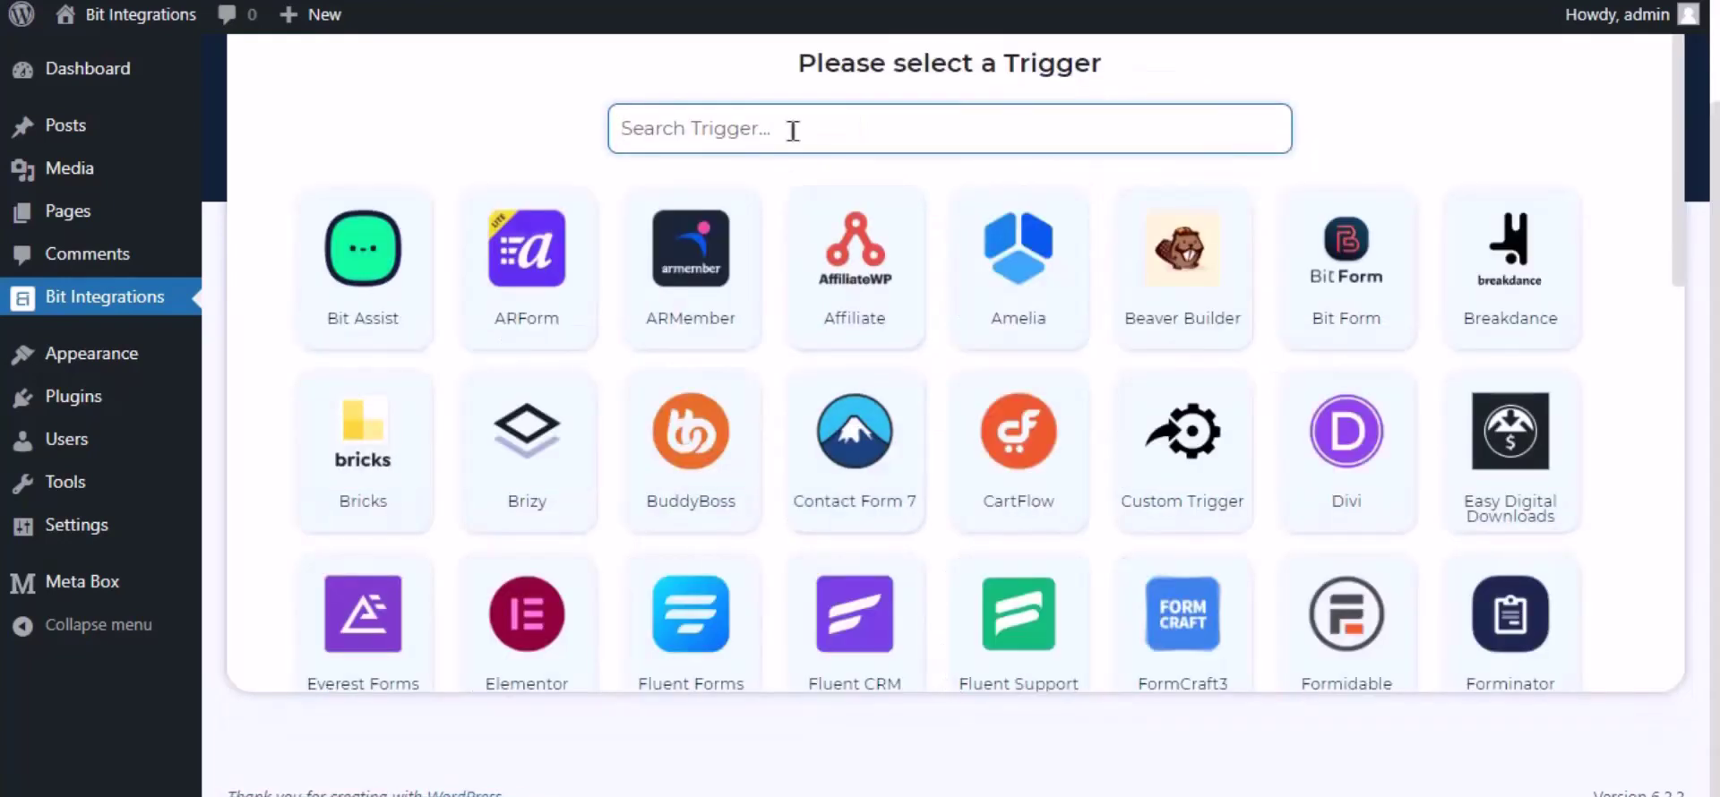
pyautogui.write('mb fr')
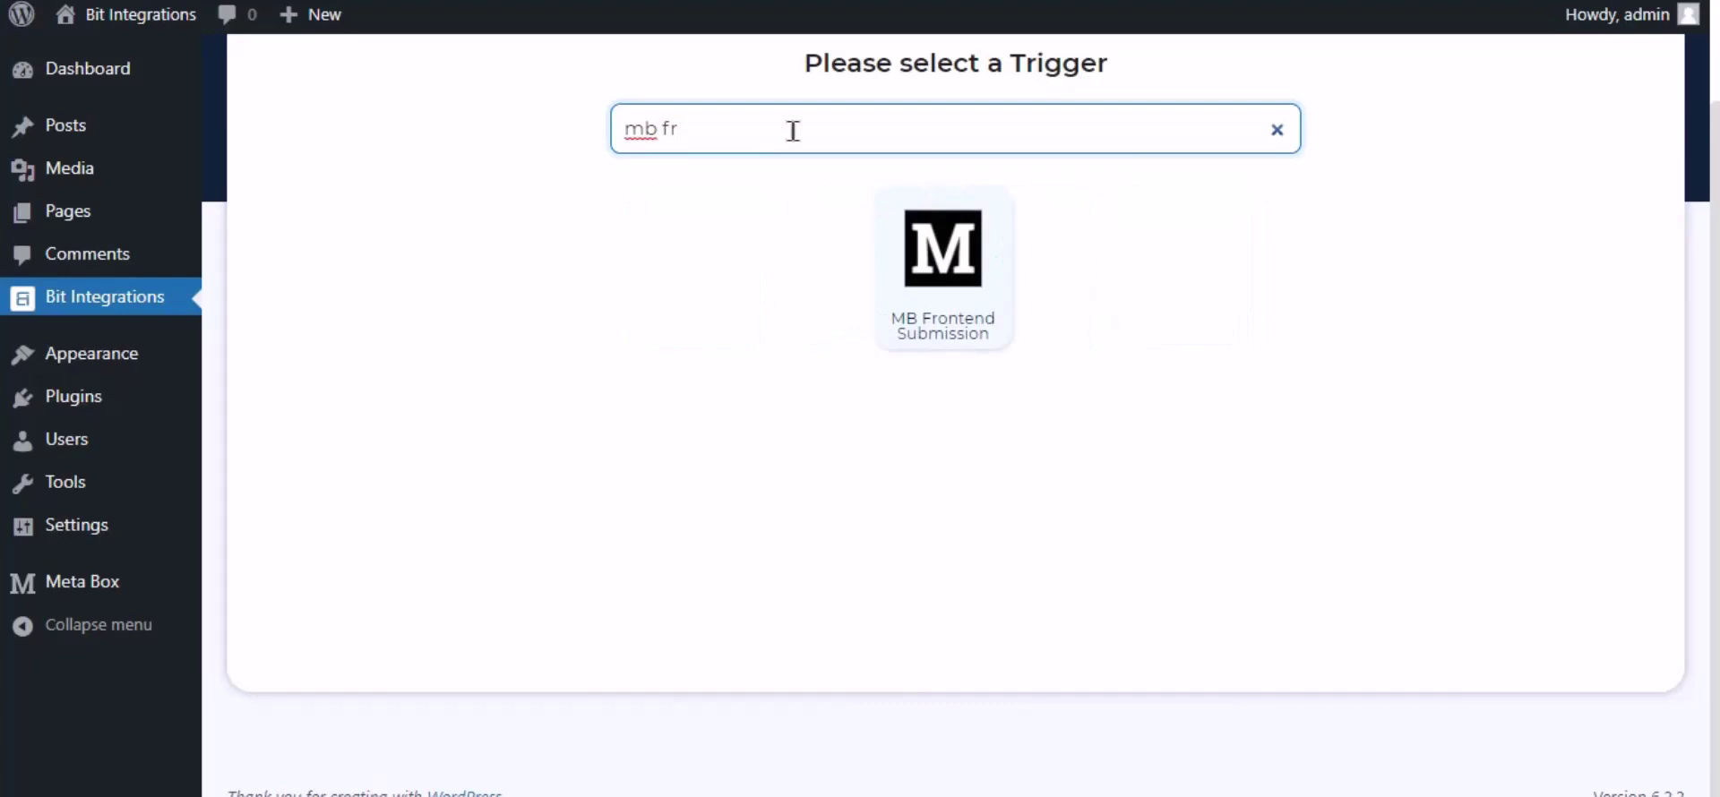
pyautogui.write('ont')
pyautogui.click(933, 300)
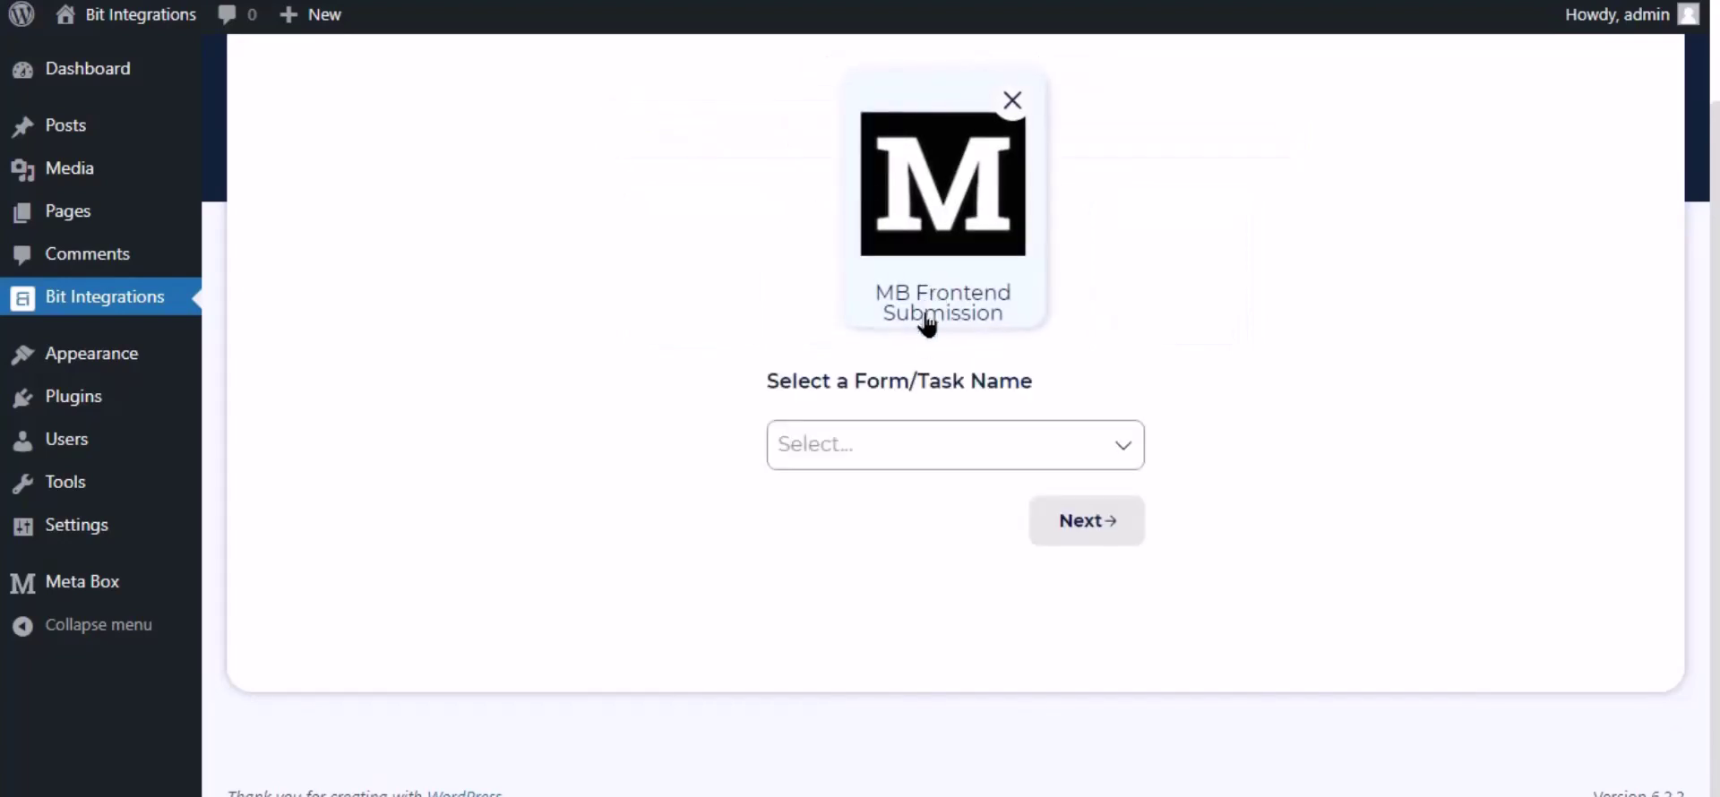
pyautogui.click(848, 448)
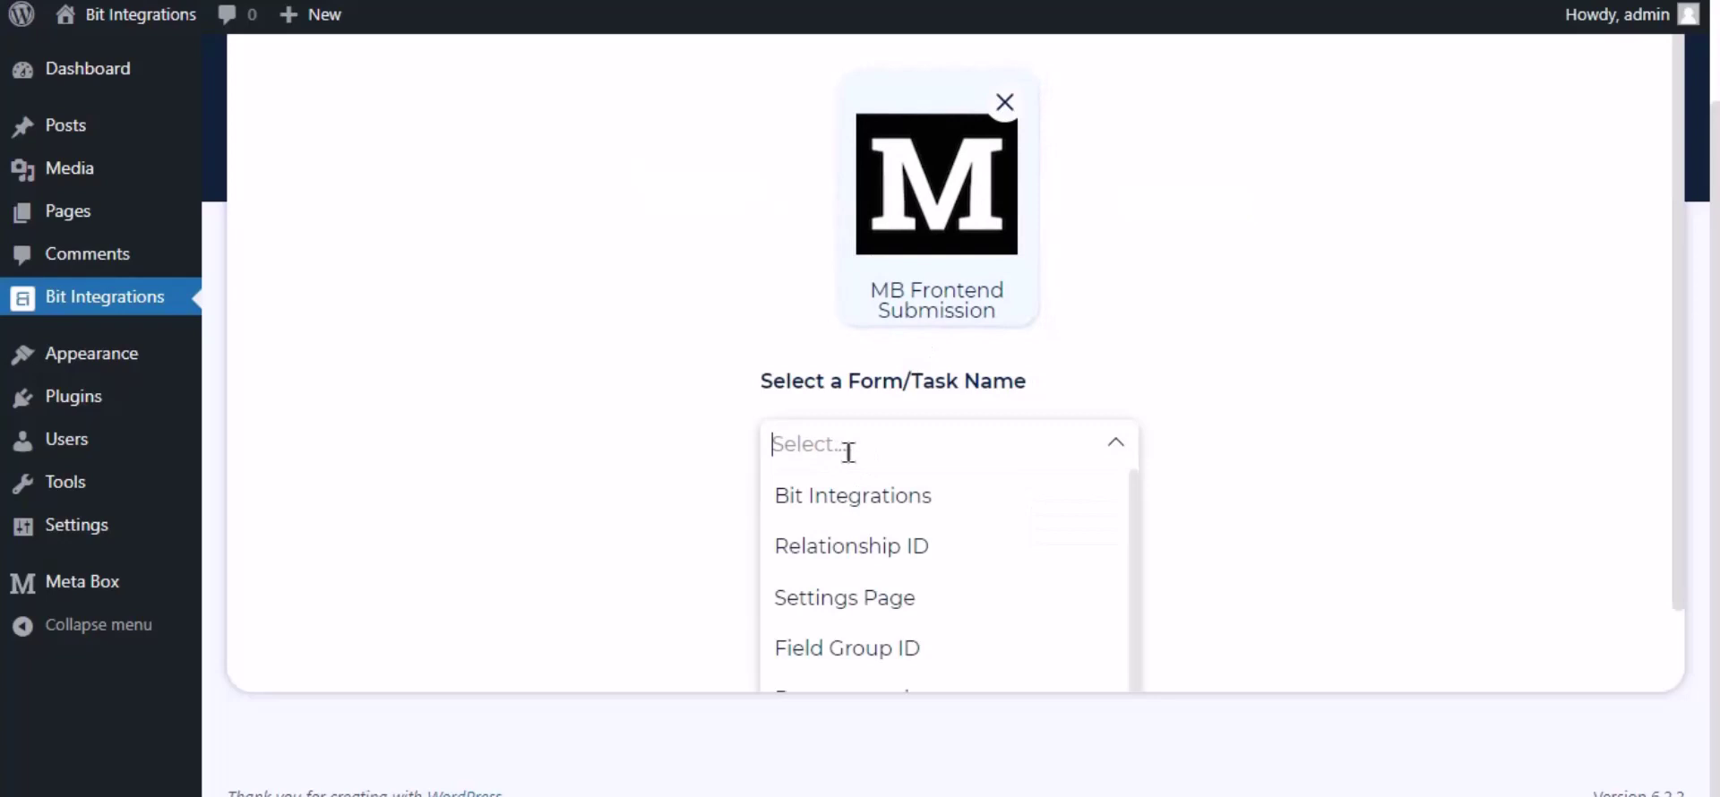
pyautogui.click(872, 501)
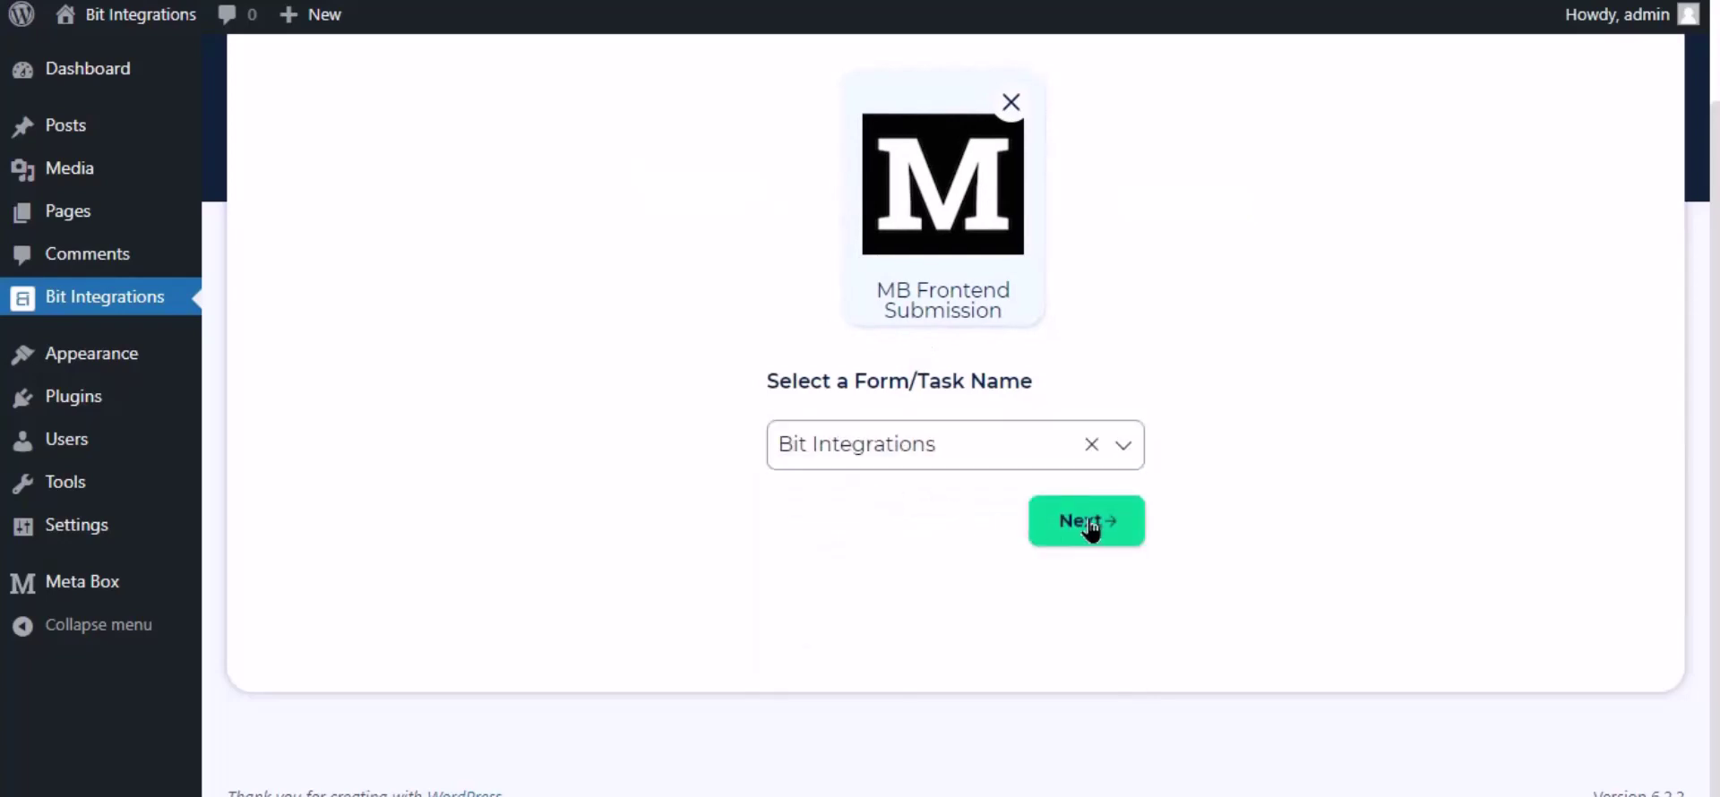
# Choose Web Hooks as the integration's action.
pyautogui.click(1090, 527)
pyautogui.click(596, 186)
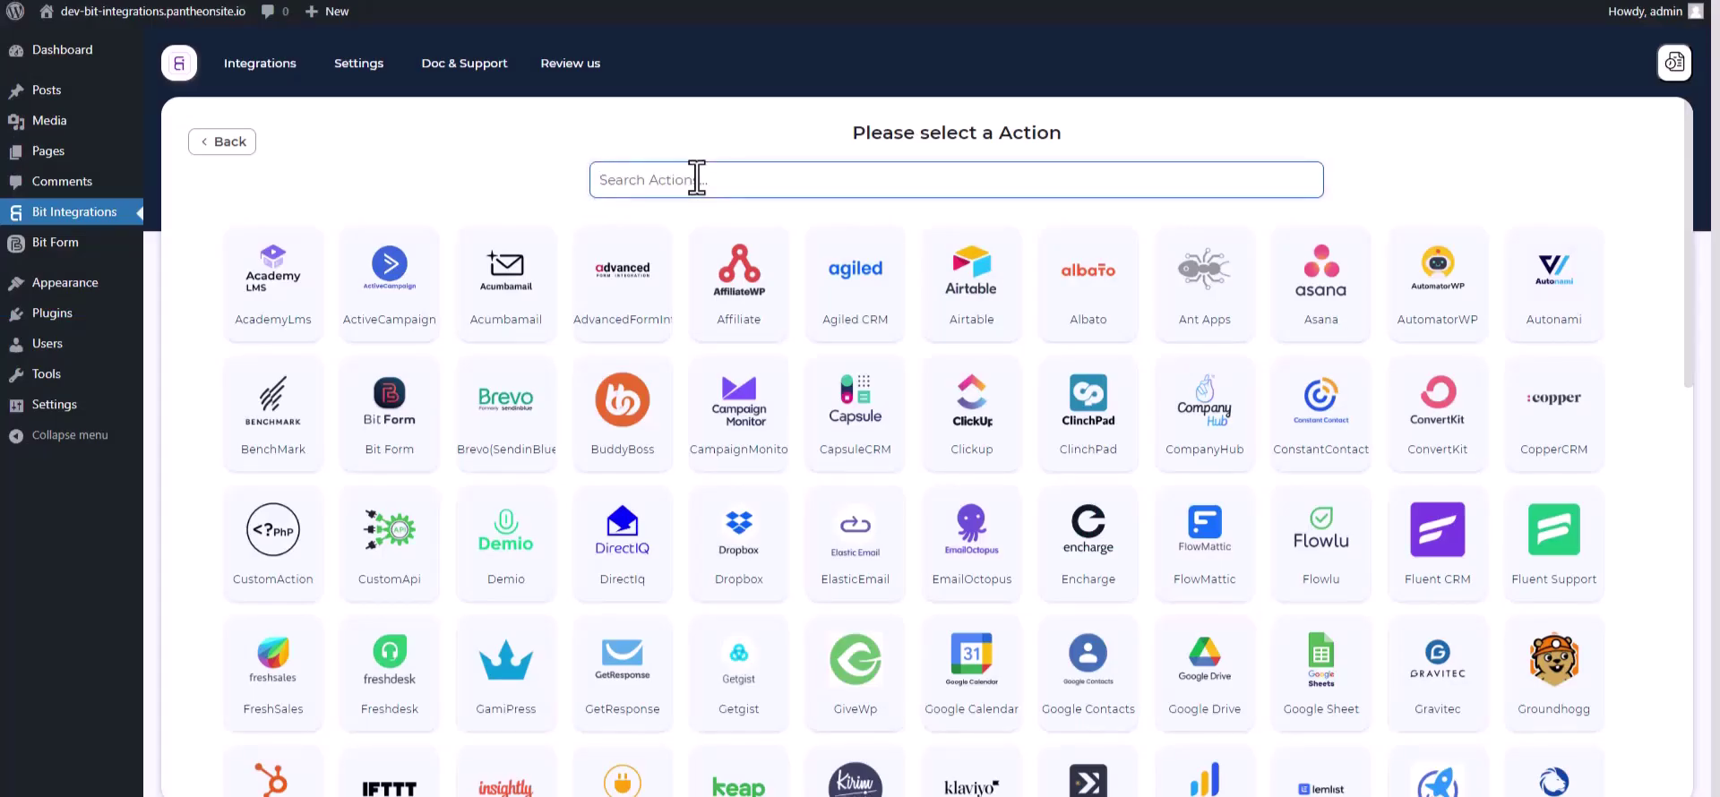
pyautogui.write('web')
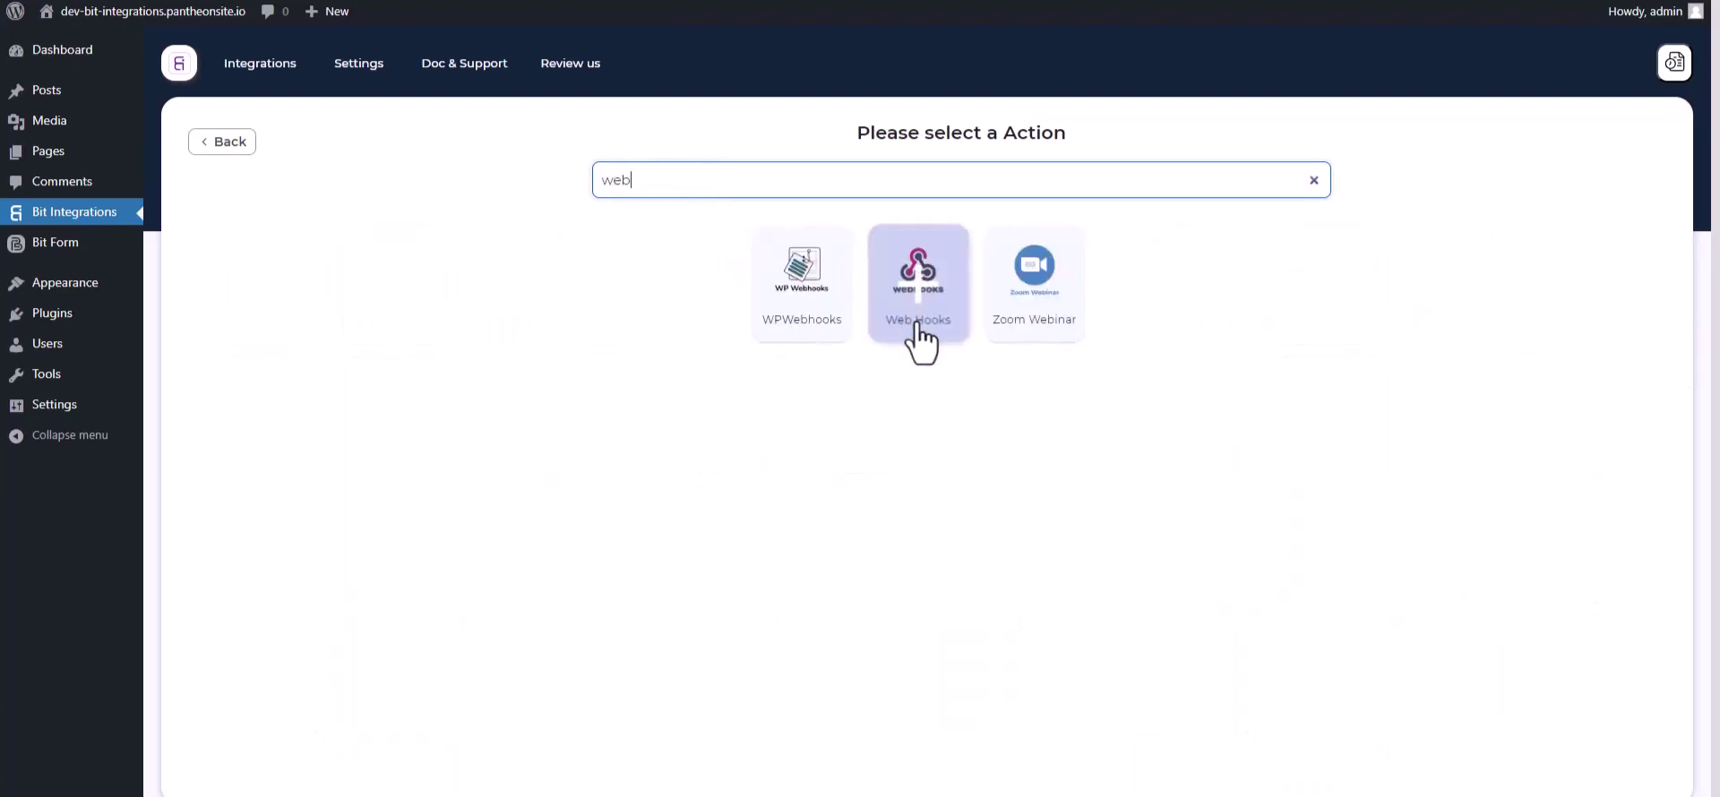
pyautogui.click(921, 339)
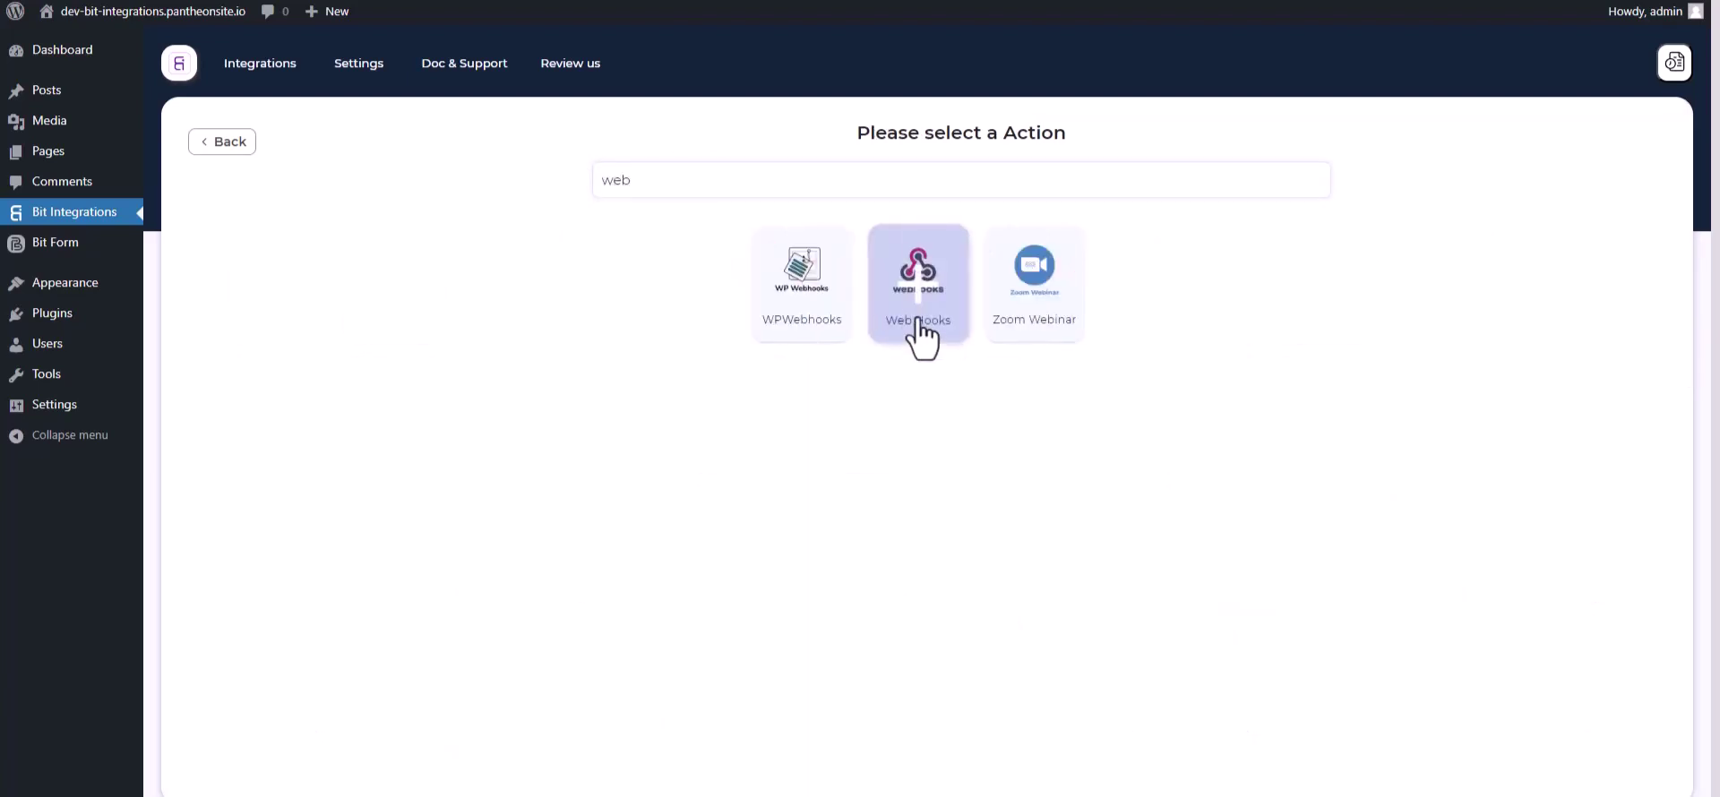
# Set the Web Hooks body to Send All Data with application/json content type.
pyautogui.scroll(-1, 597, 507)
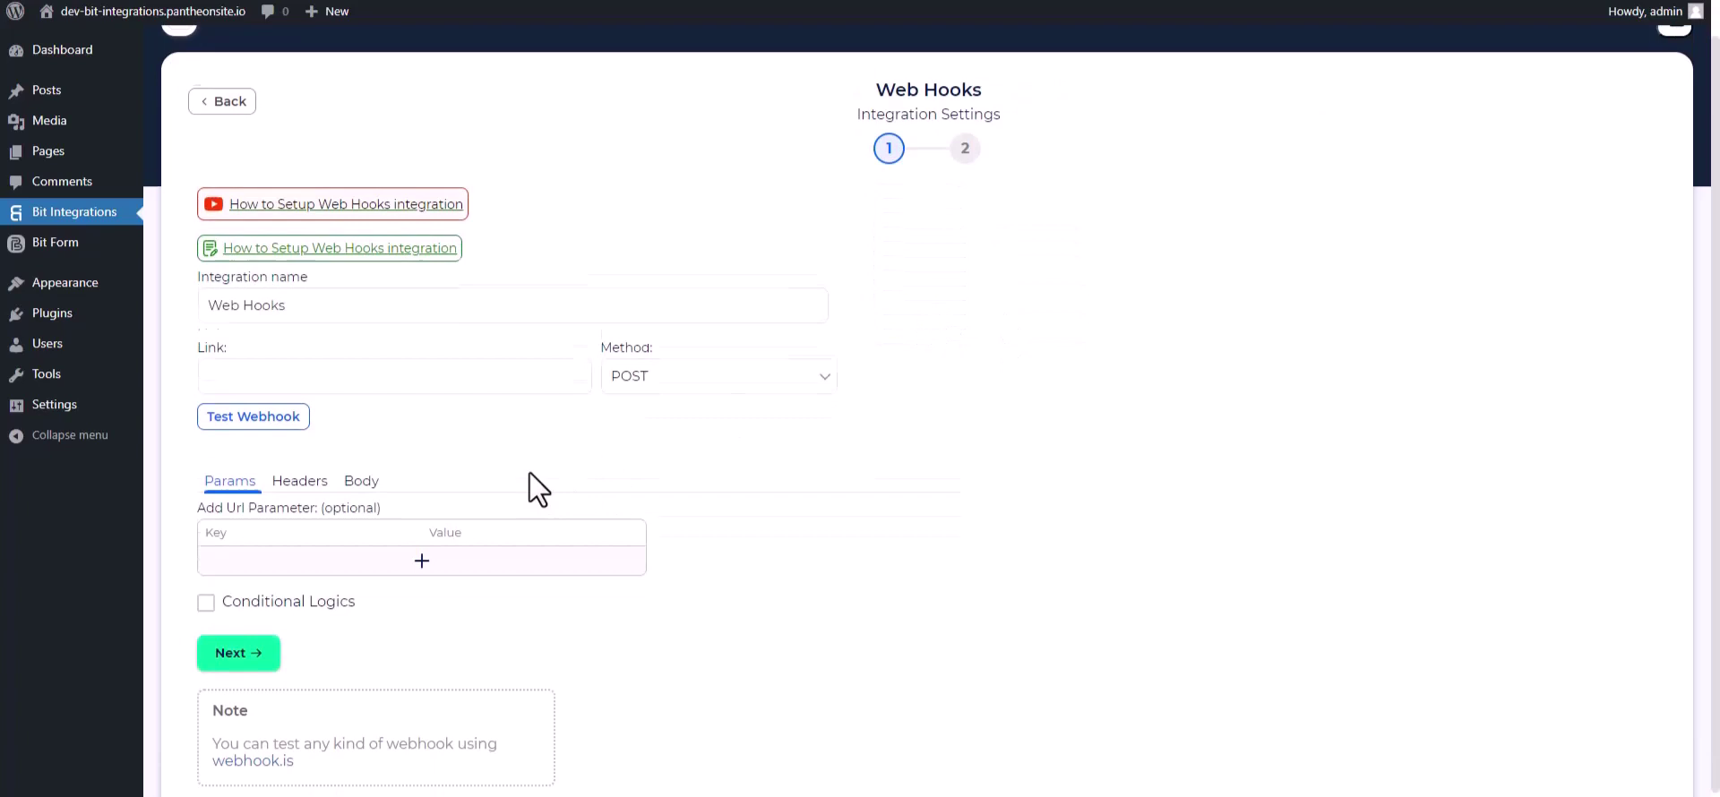
pyautogui.click(362, 437)
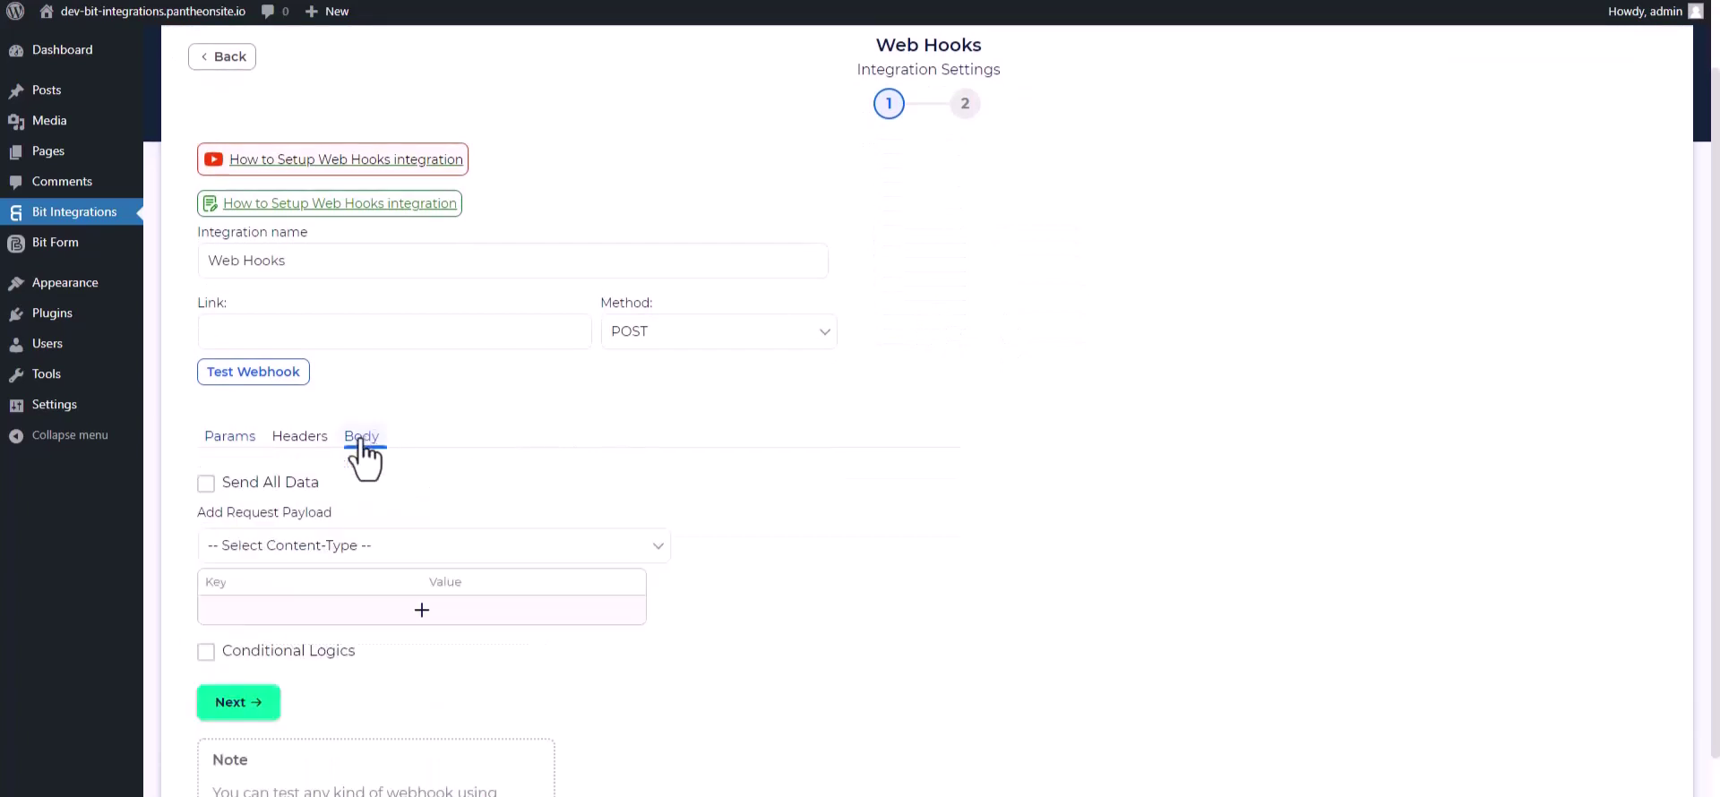
pyautogui.click(206, 484)
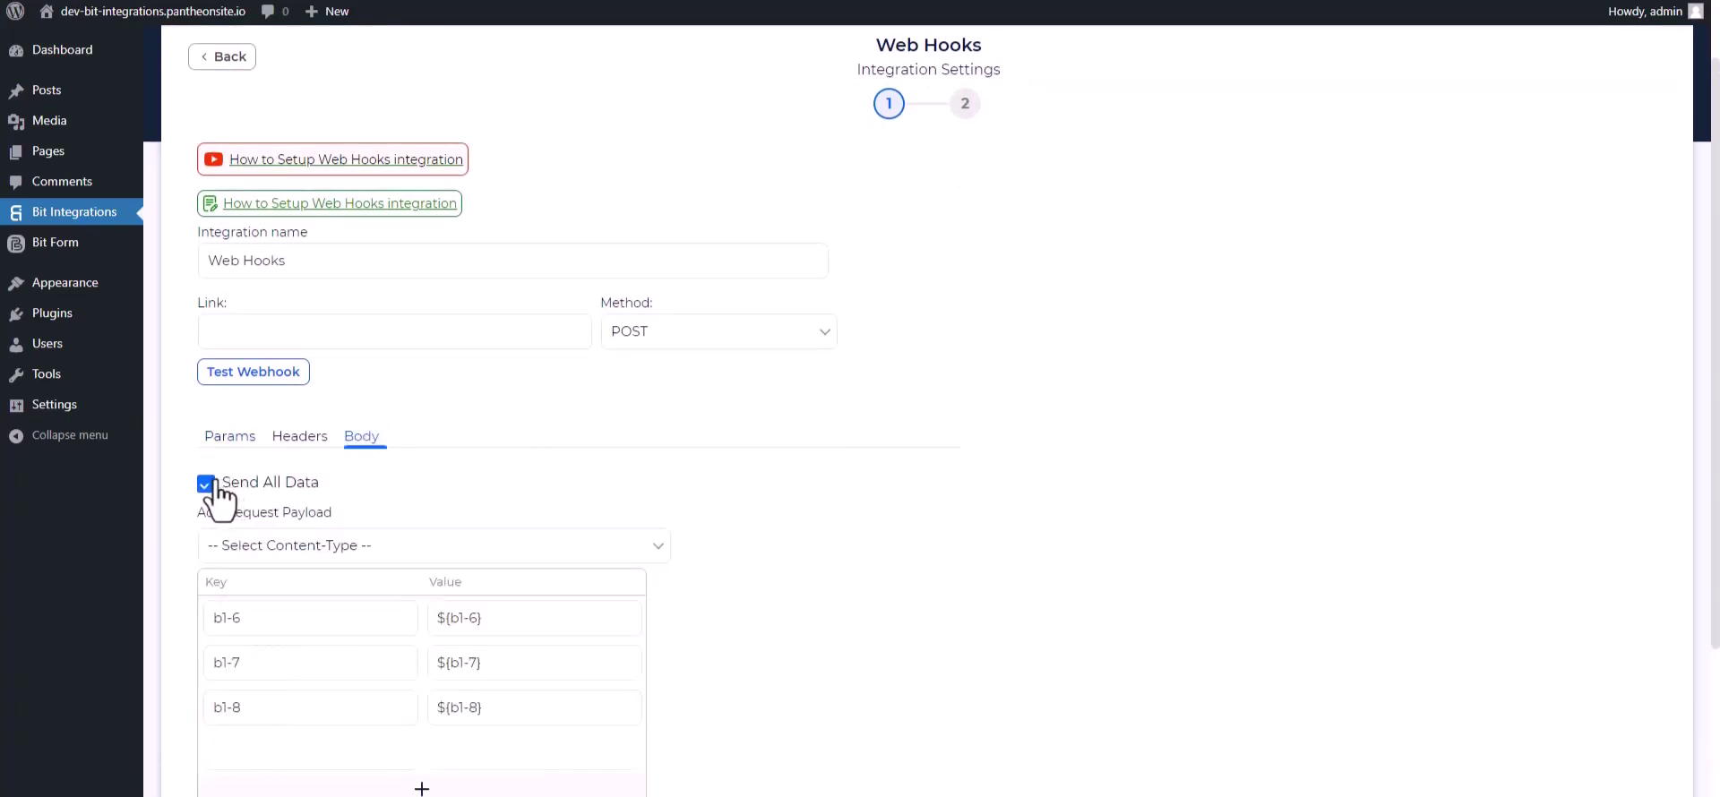
pyautogui.click(353, 545)
pyautogui.click(308, 599)
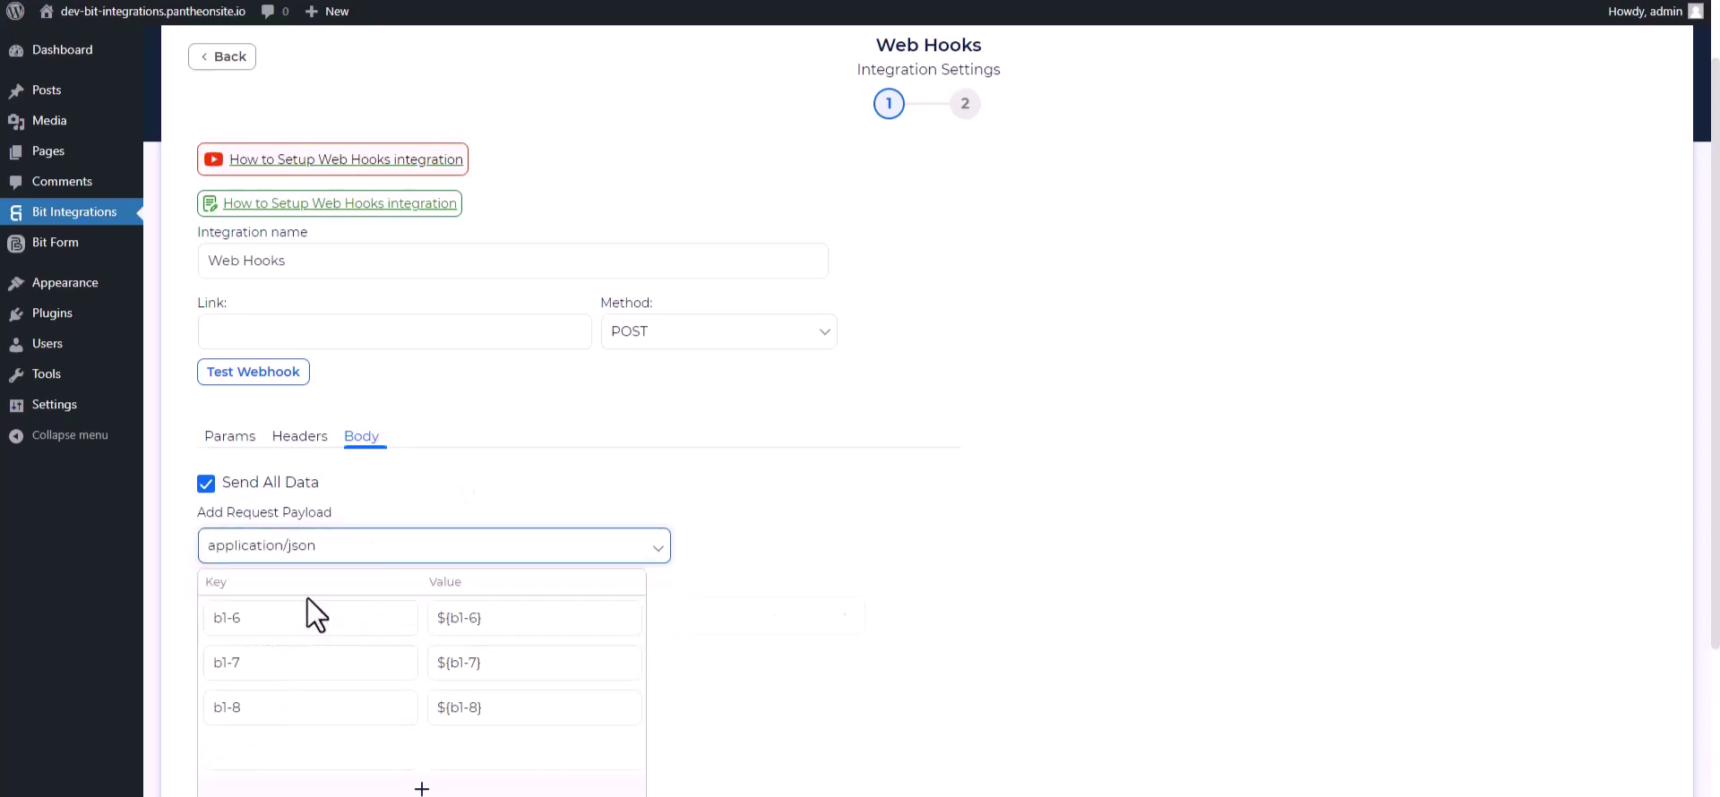
pyautogui.scroll(2, 589, 466)
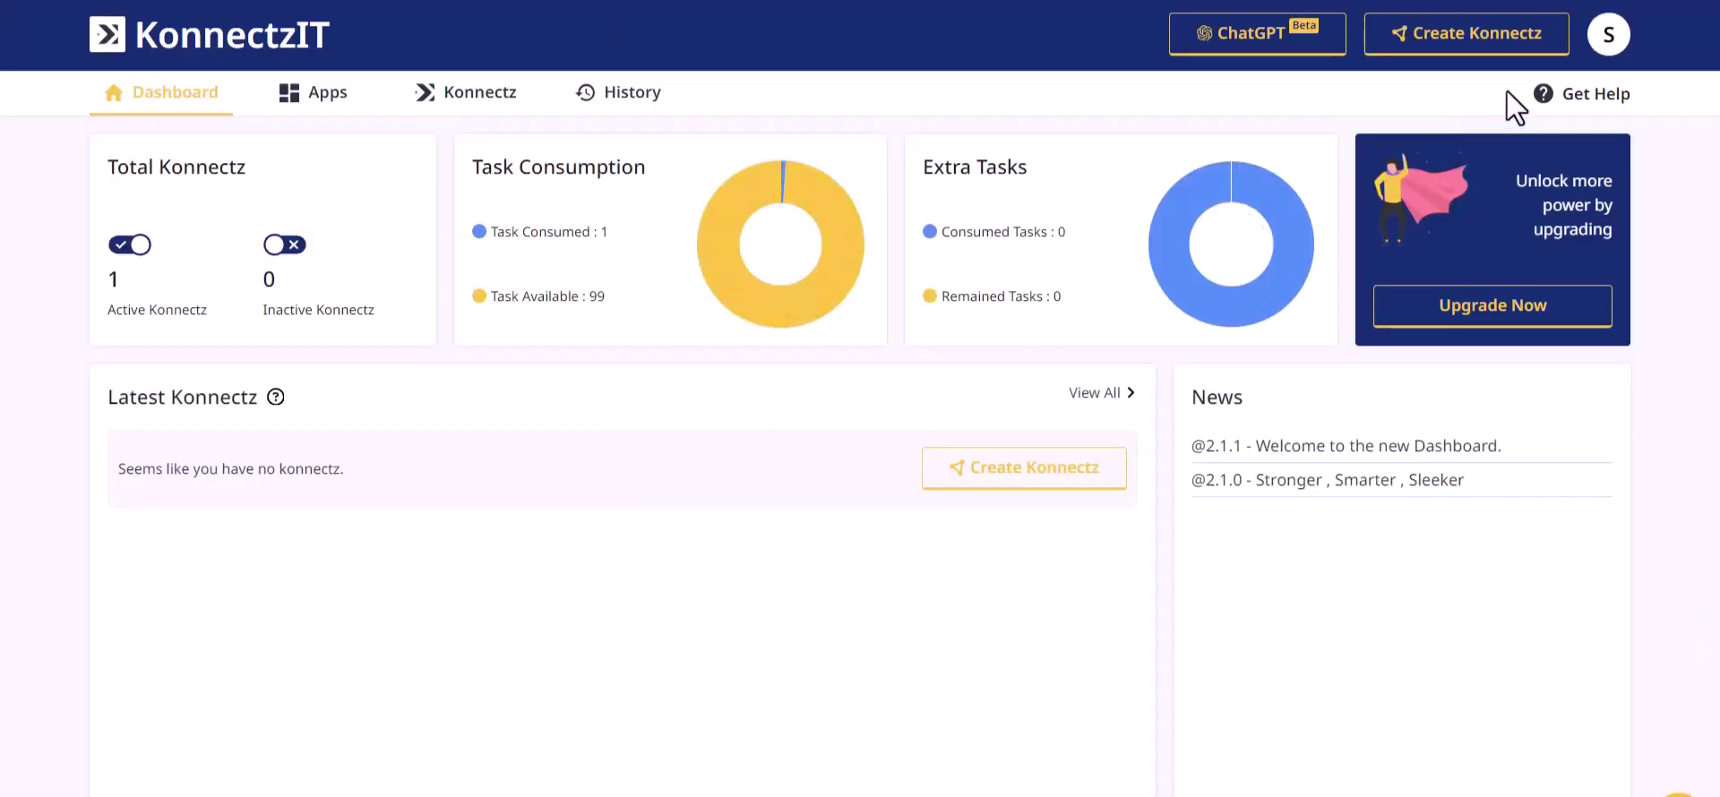
# Create a new Konnectz and add the Webhook app to its canvas.
pyautogui.click(1496, 41)
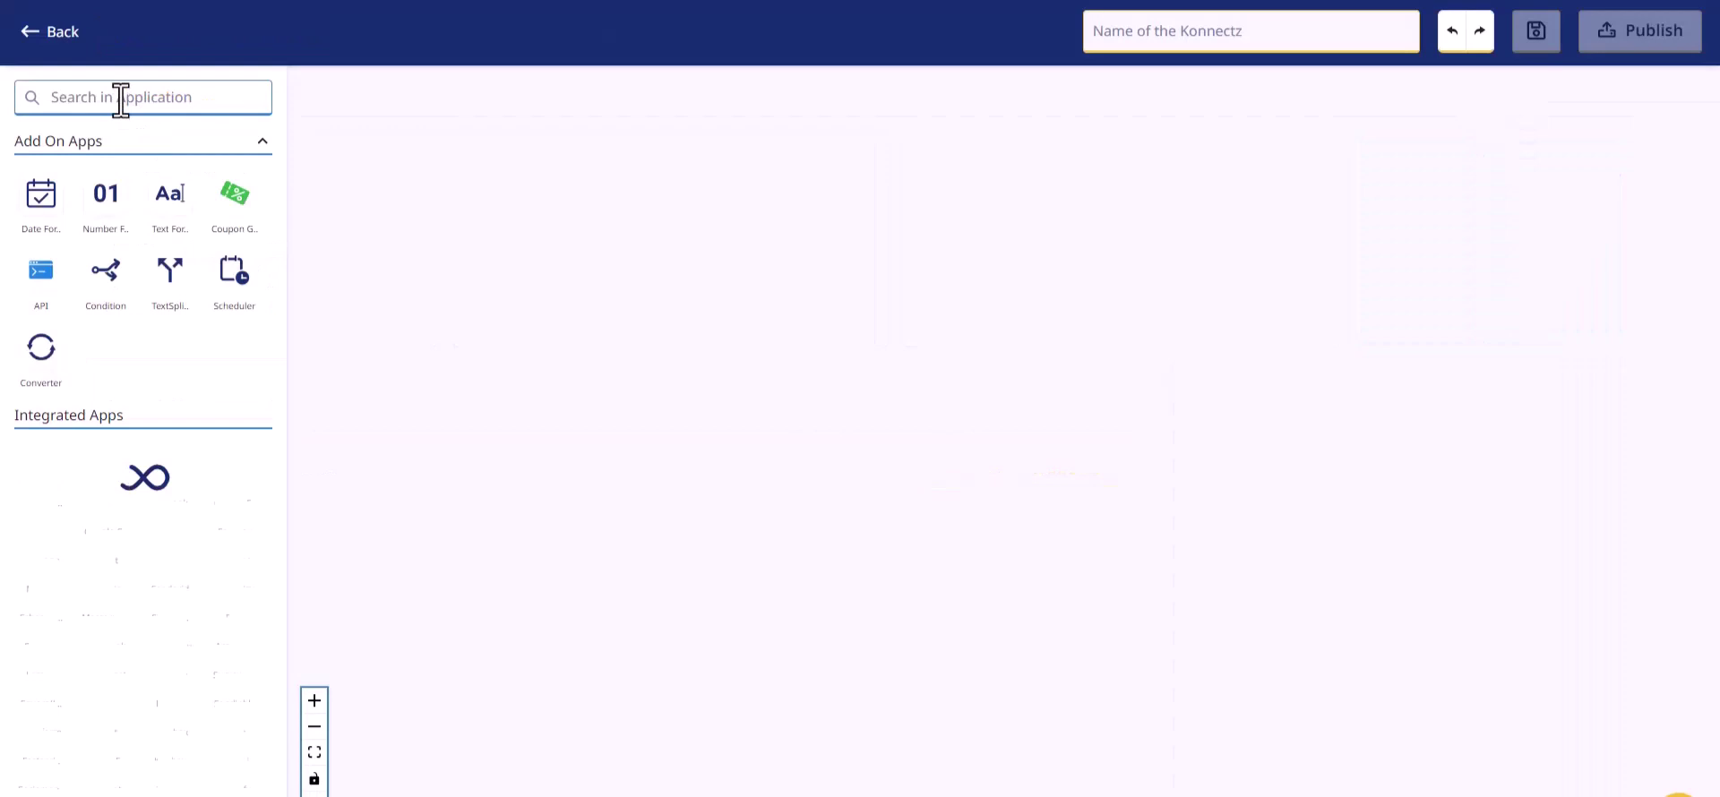
pyautogui.click(121, 97)
pyautogui.write('we')
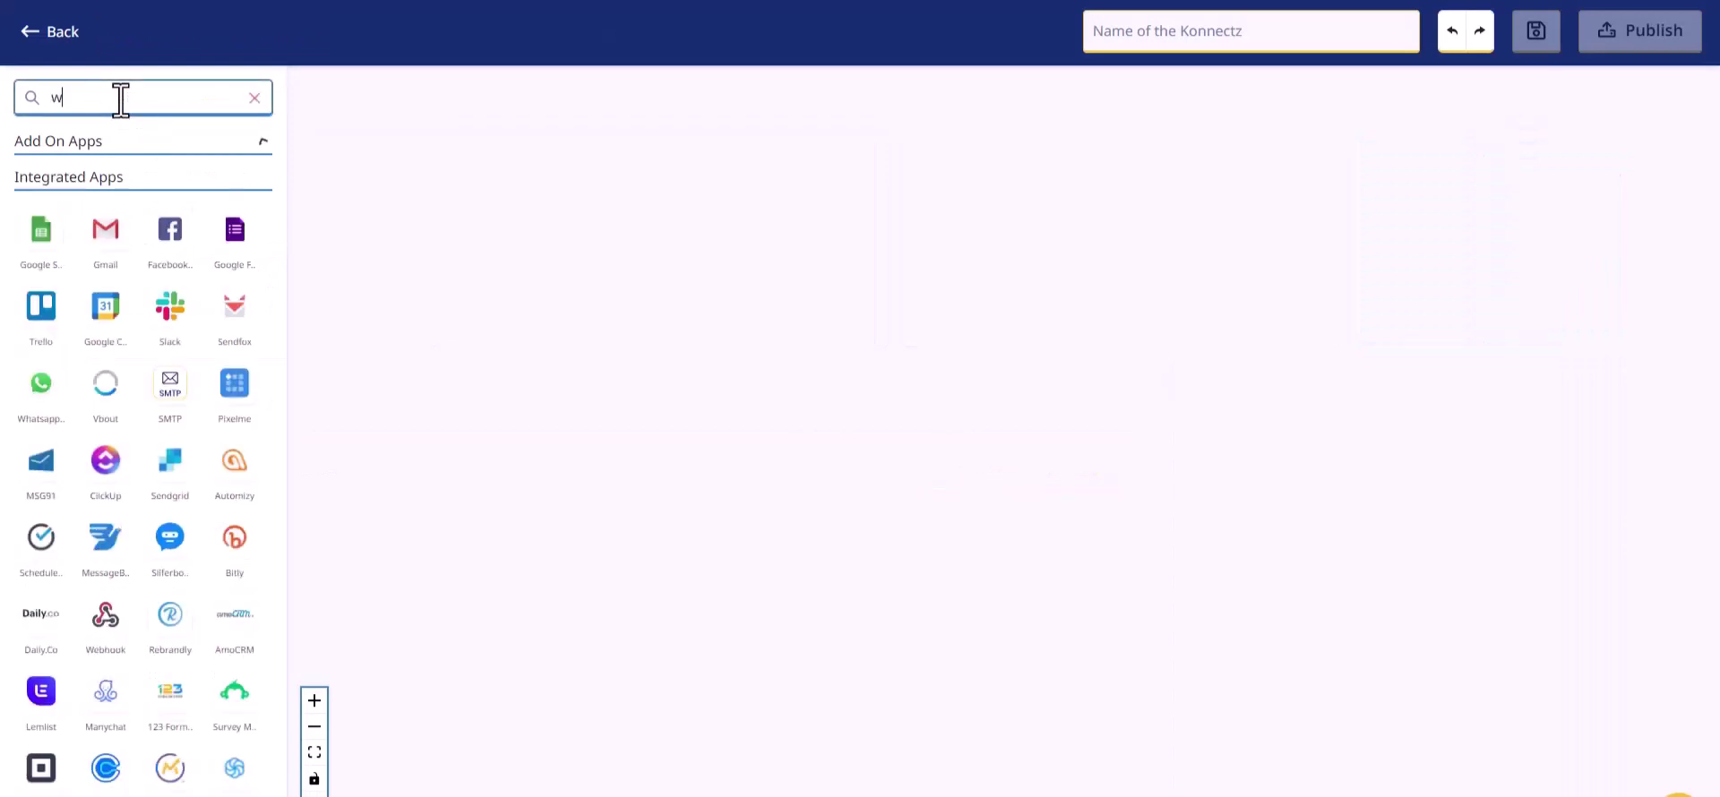
pyautogui.write('b')
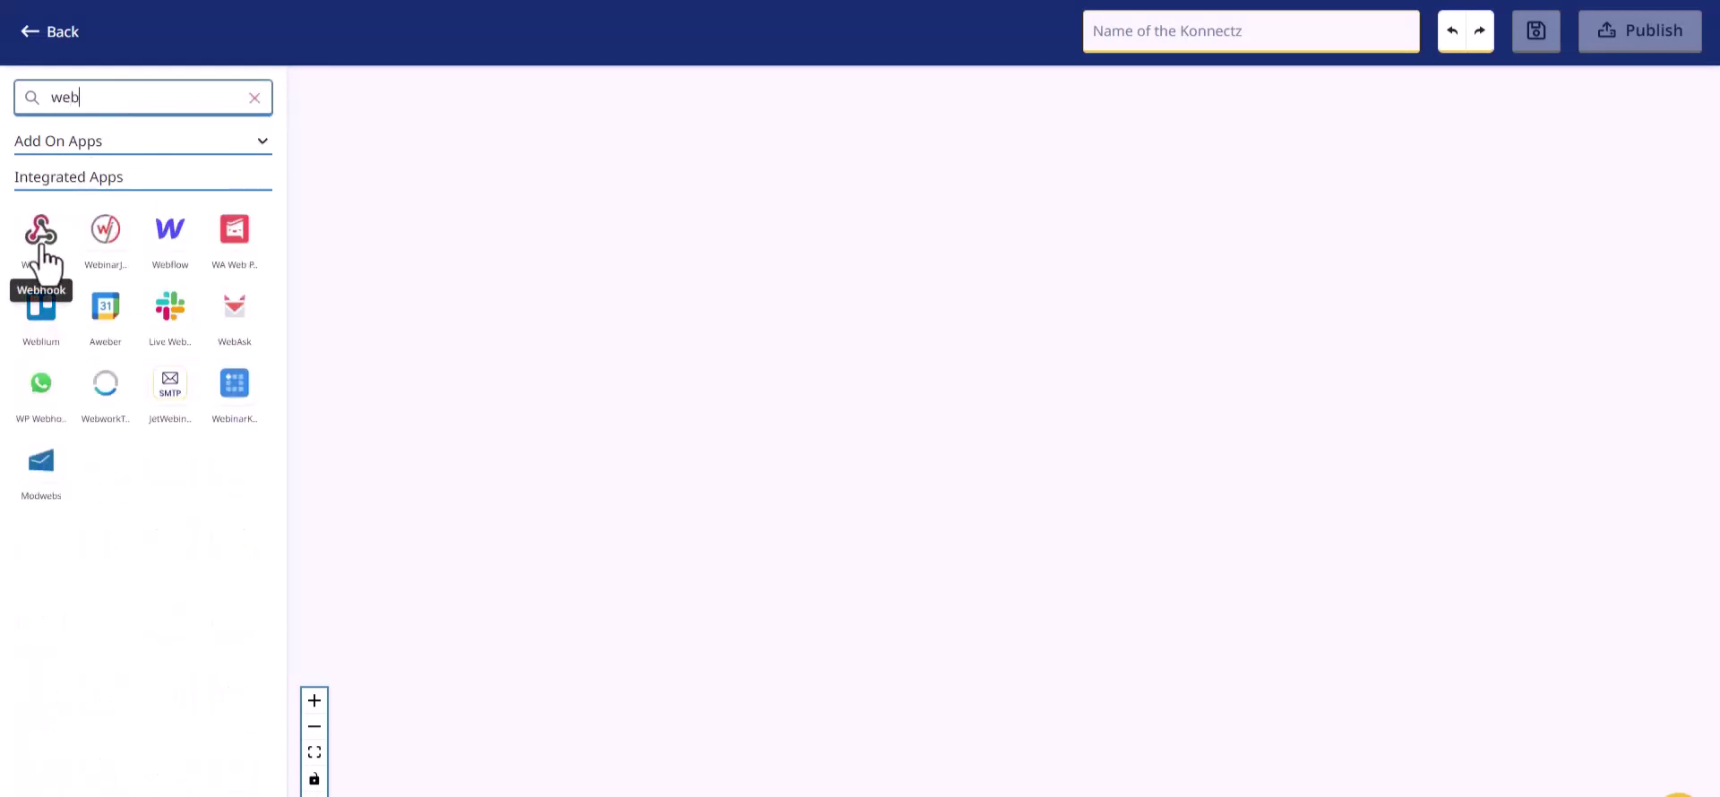
pyautogui.moveTo(43, 251); pyautogui.dragTo(496, 317)
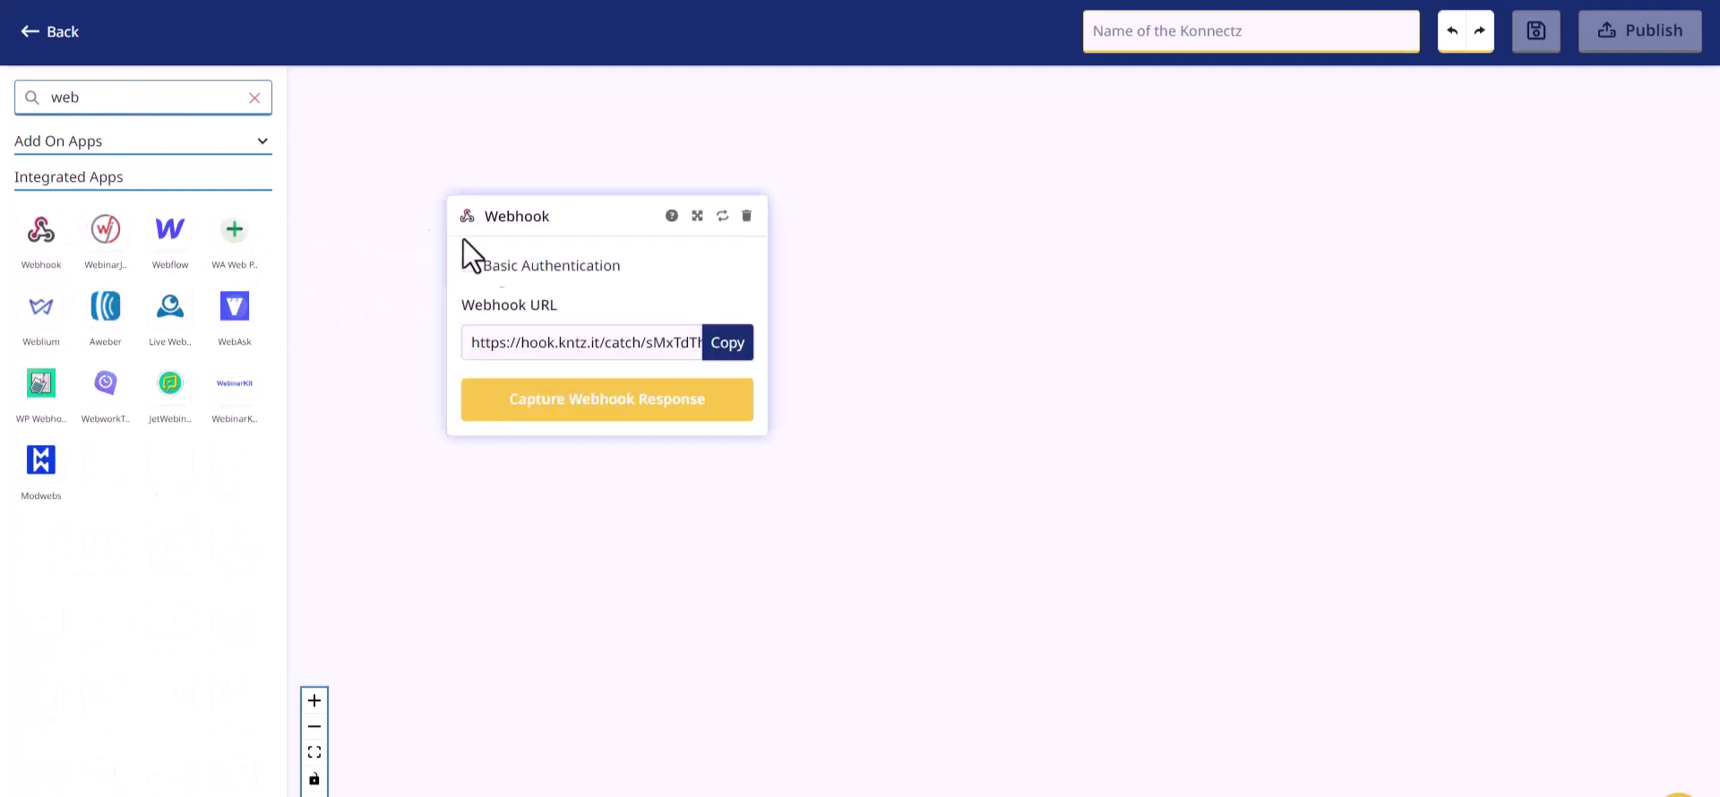
# Copy the webhook URL and start capturing a webhook response.
pyautogui.click(734, 354)
pyautogui.click(626, 411)
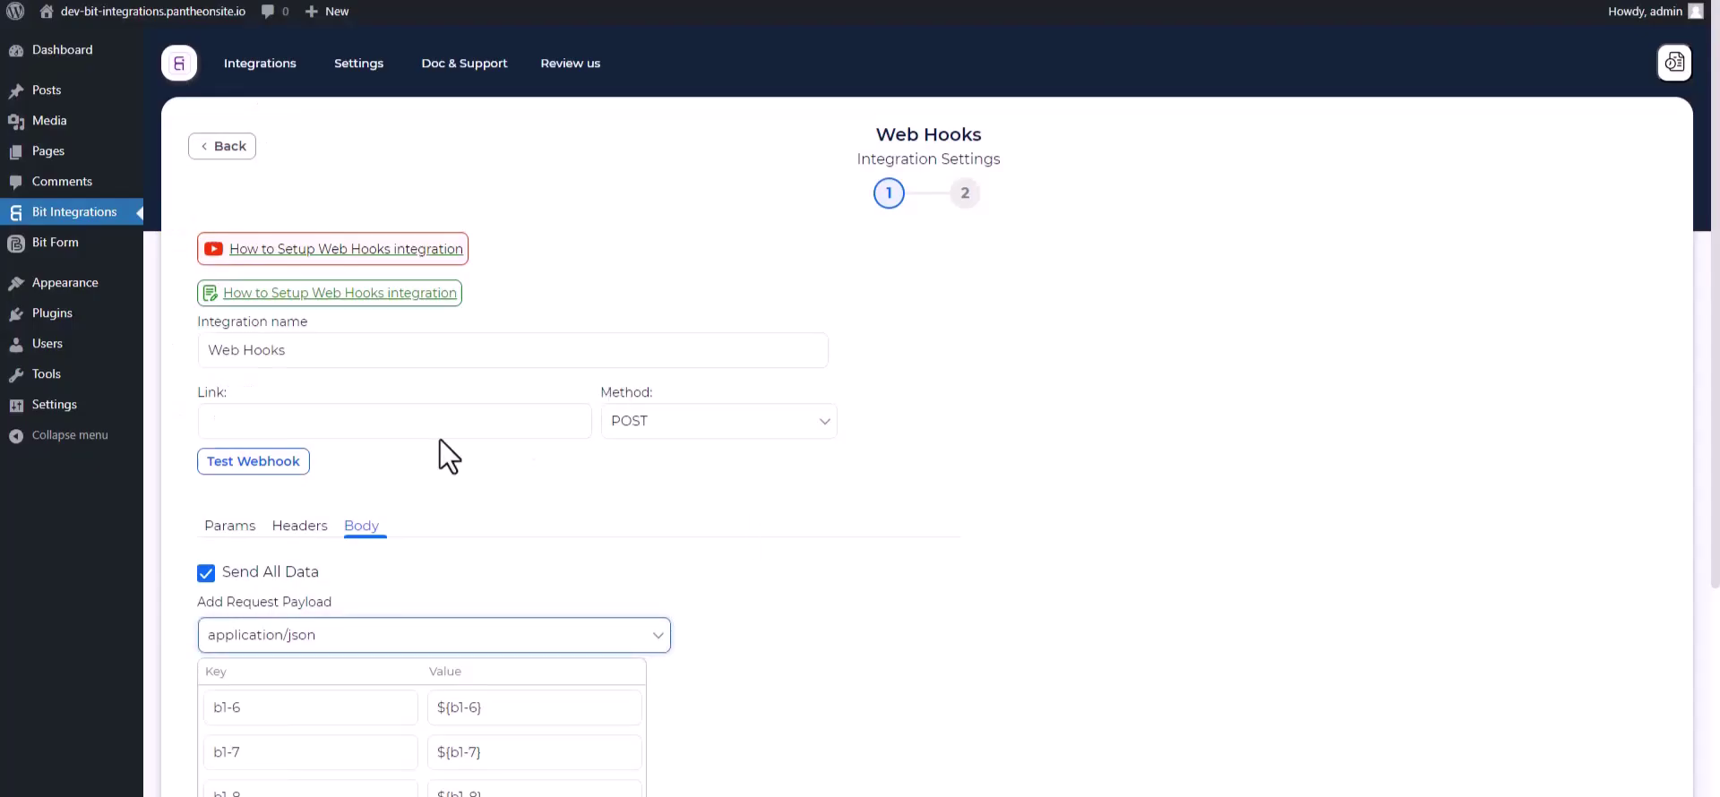
pyautogui.click(345, 429)
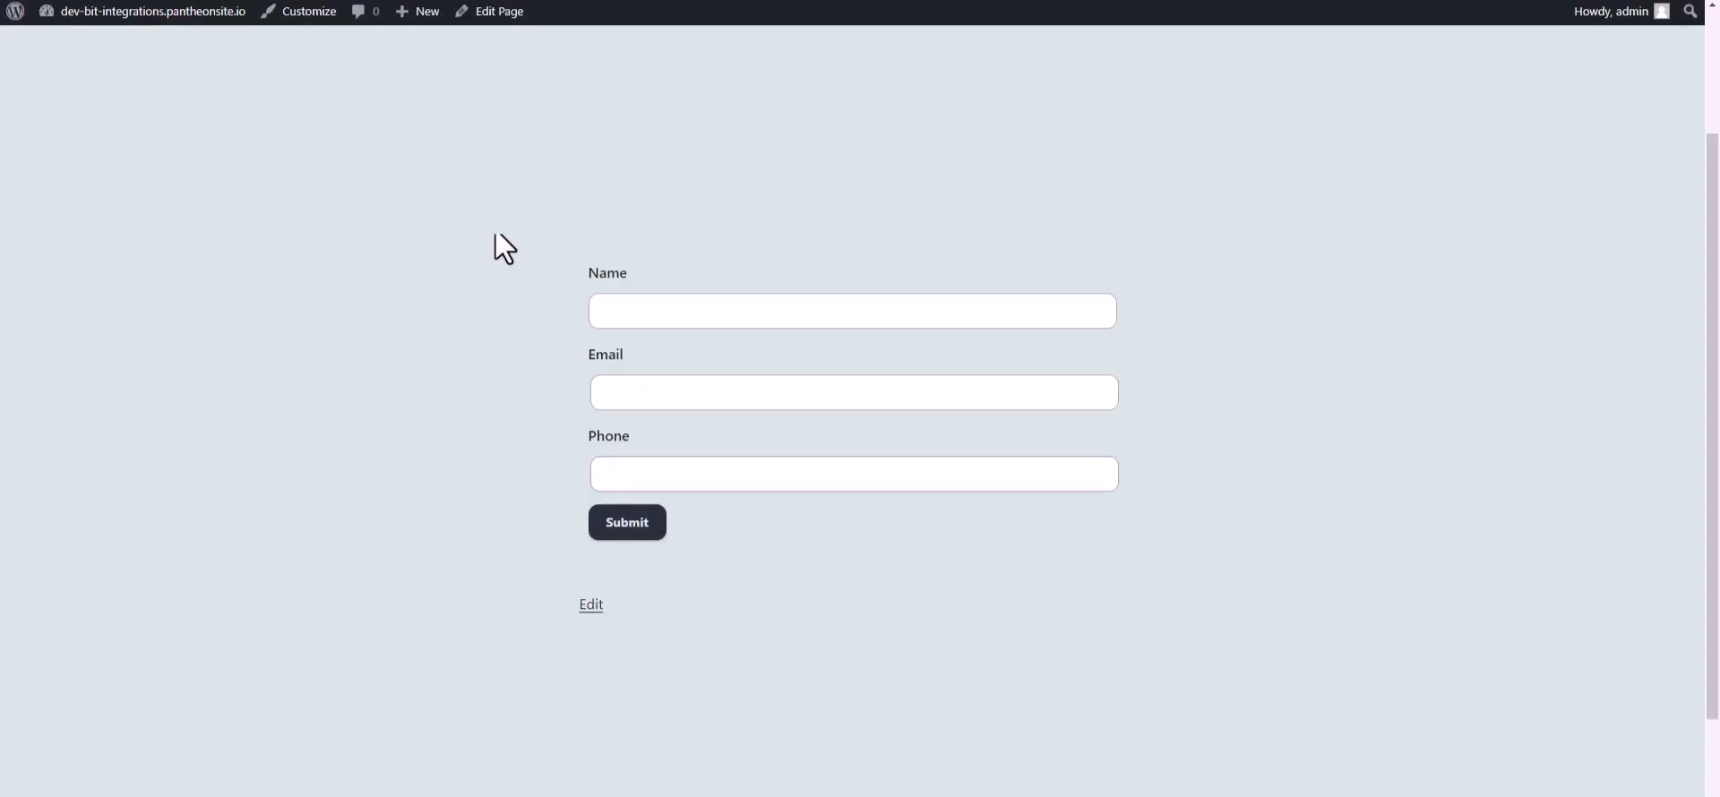
# Submit the WordPress form with name 'Bit Integration', a support e-mail and a phone number.
pyautogui.click(645, 312)
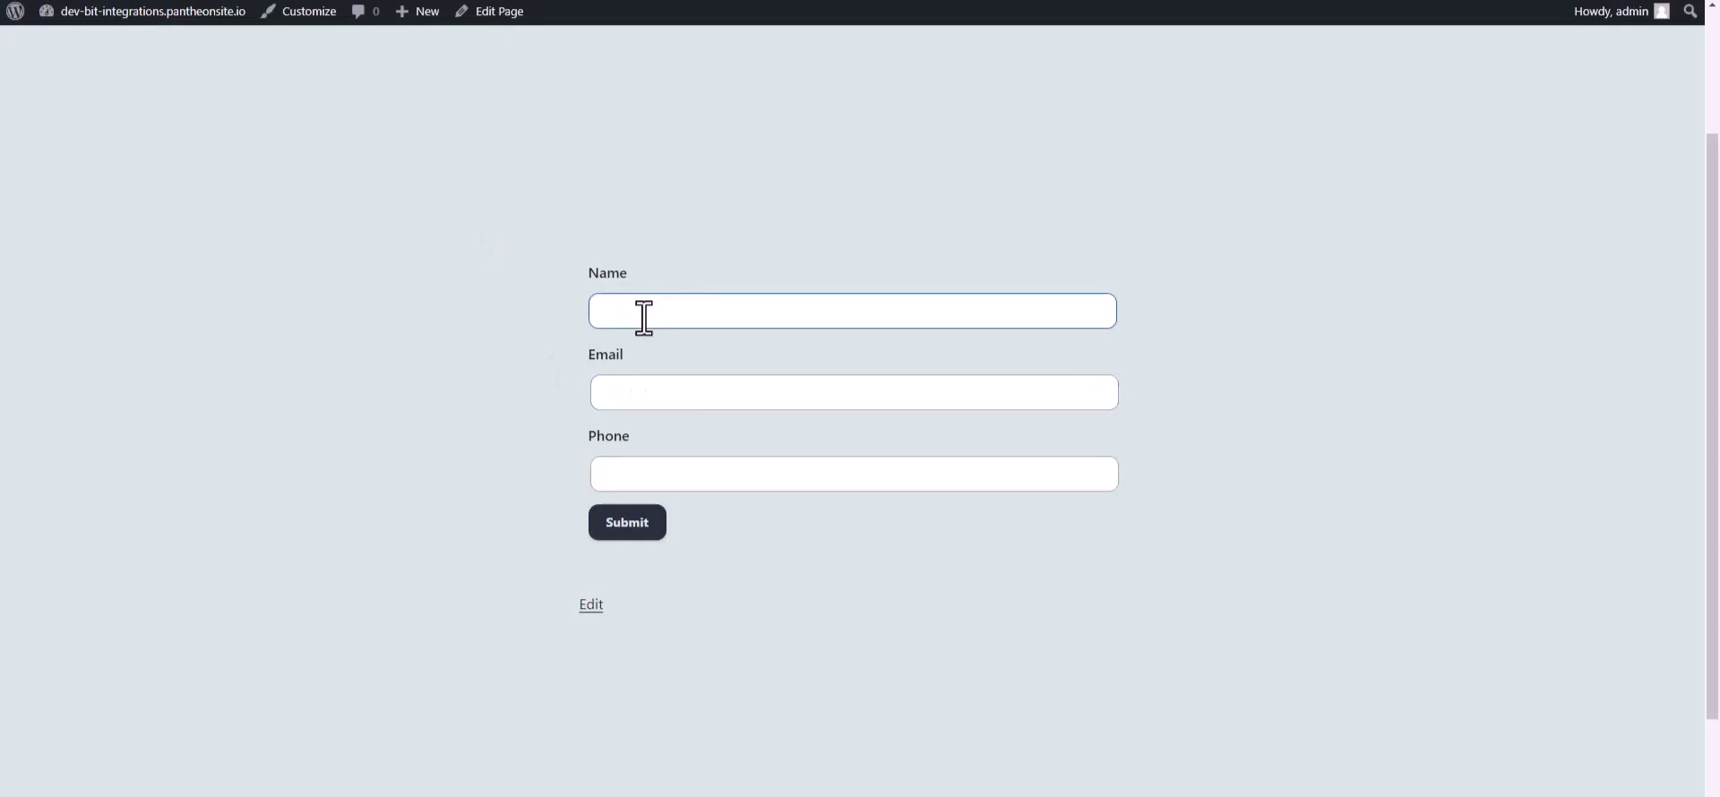
pyautogui.write('Bit')
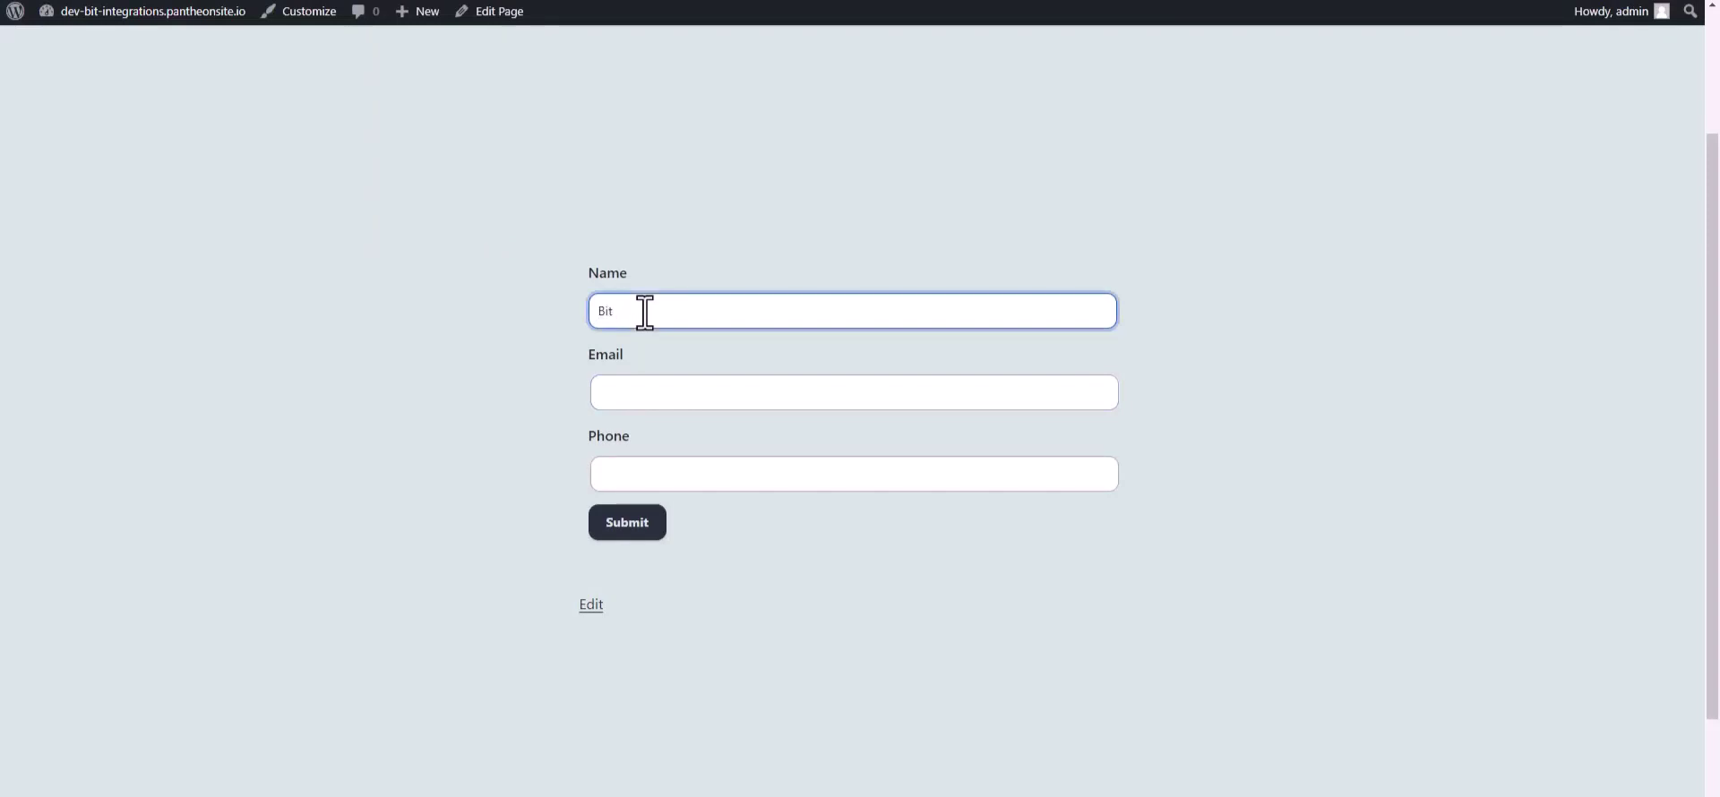
pyautogui.write(' Integrations')
pyautogui.click(630, 394)
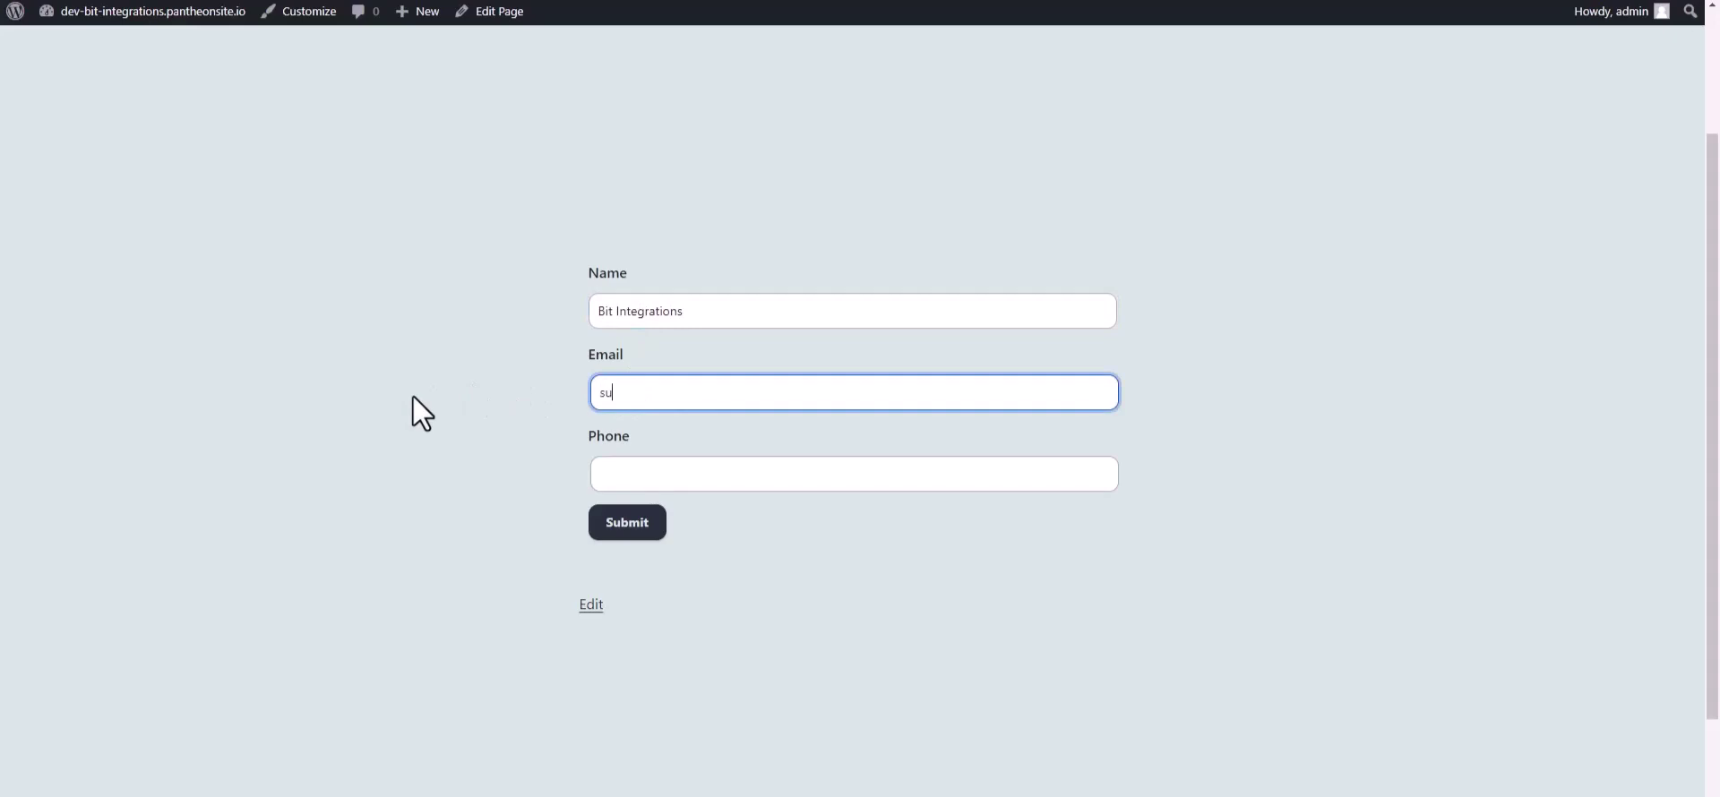
pyautogui.press('Tab')
pyautogui.write('444555666')
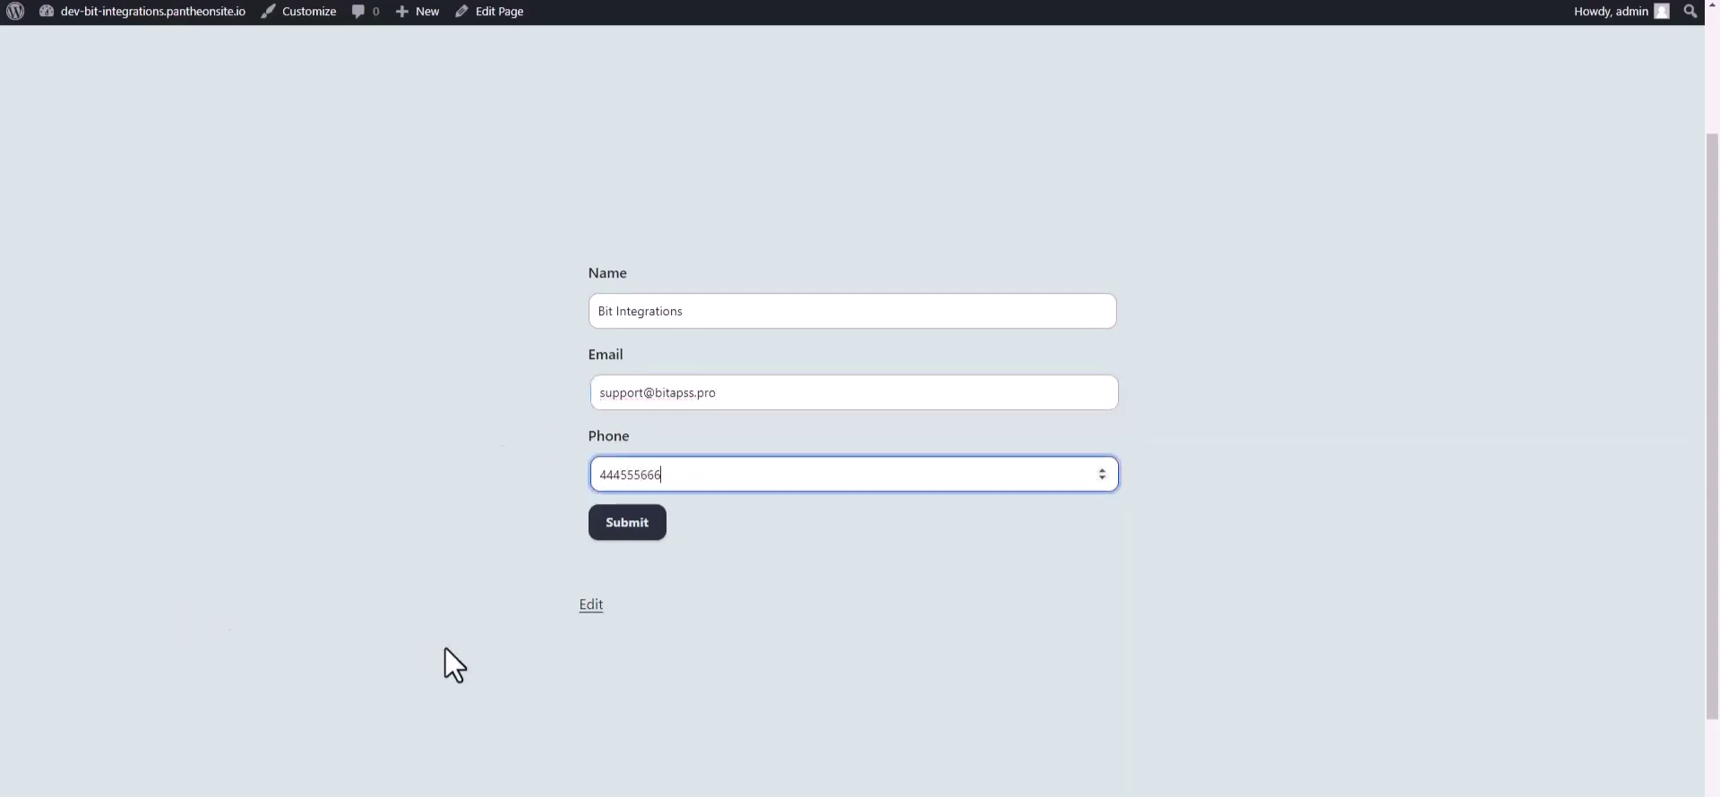
pyautogui.click(633, 524)
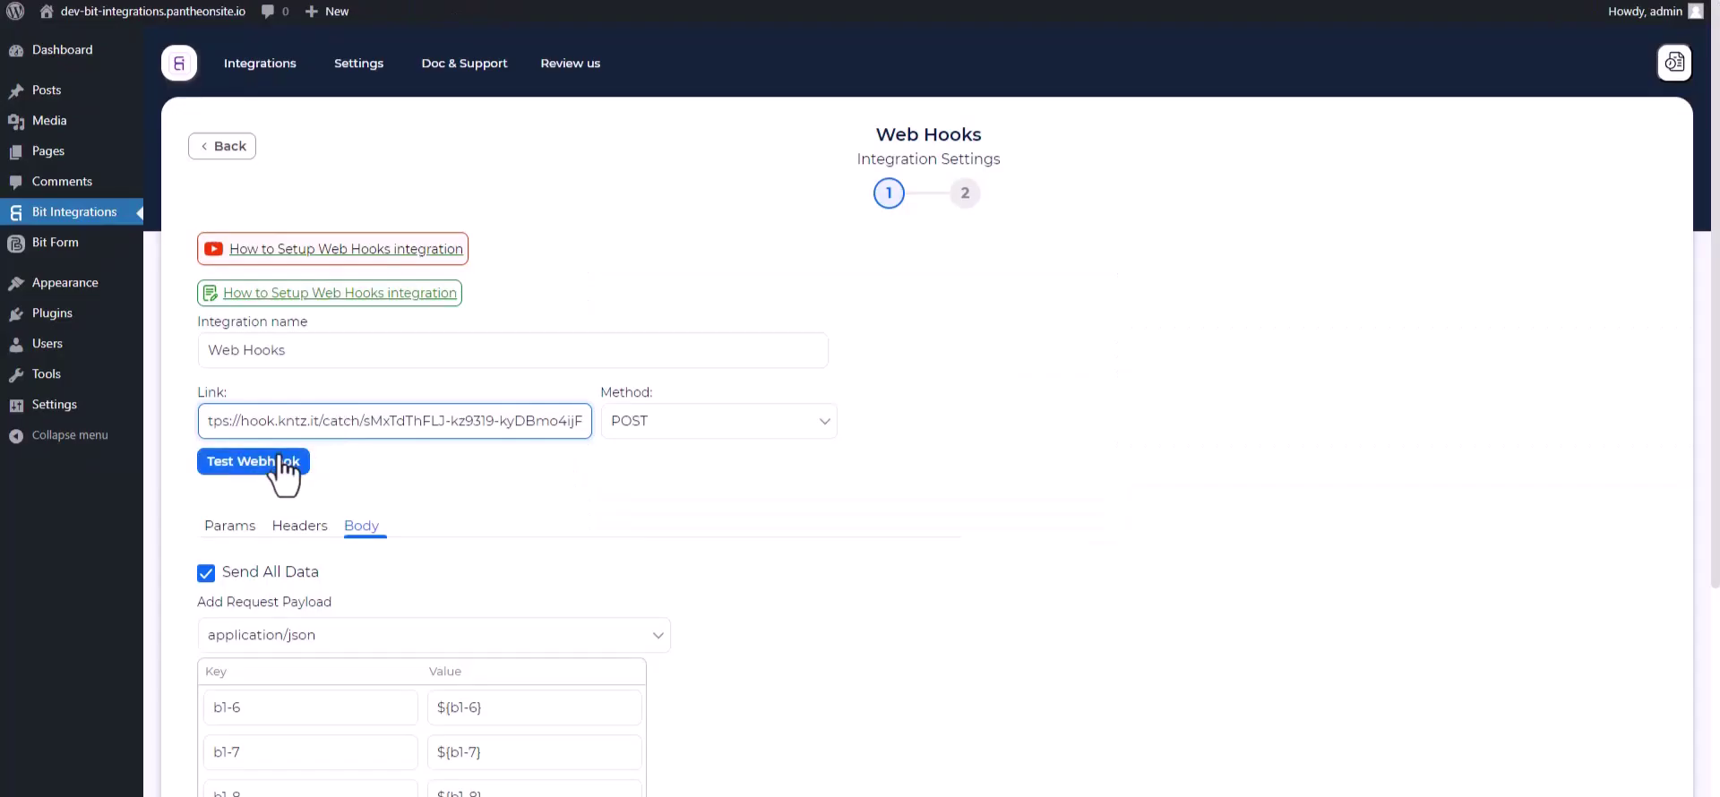
# Test the webhook request, then finish and save the Bit Integrations integration.
pyautogui.click(283, 459)
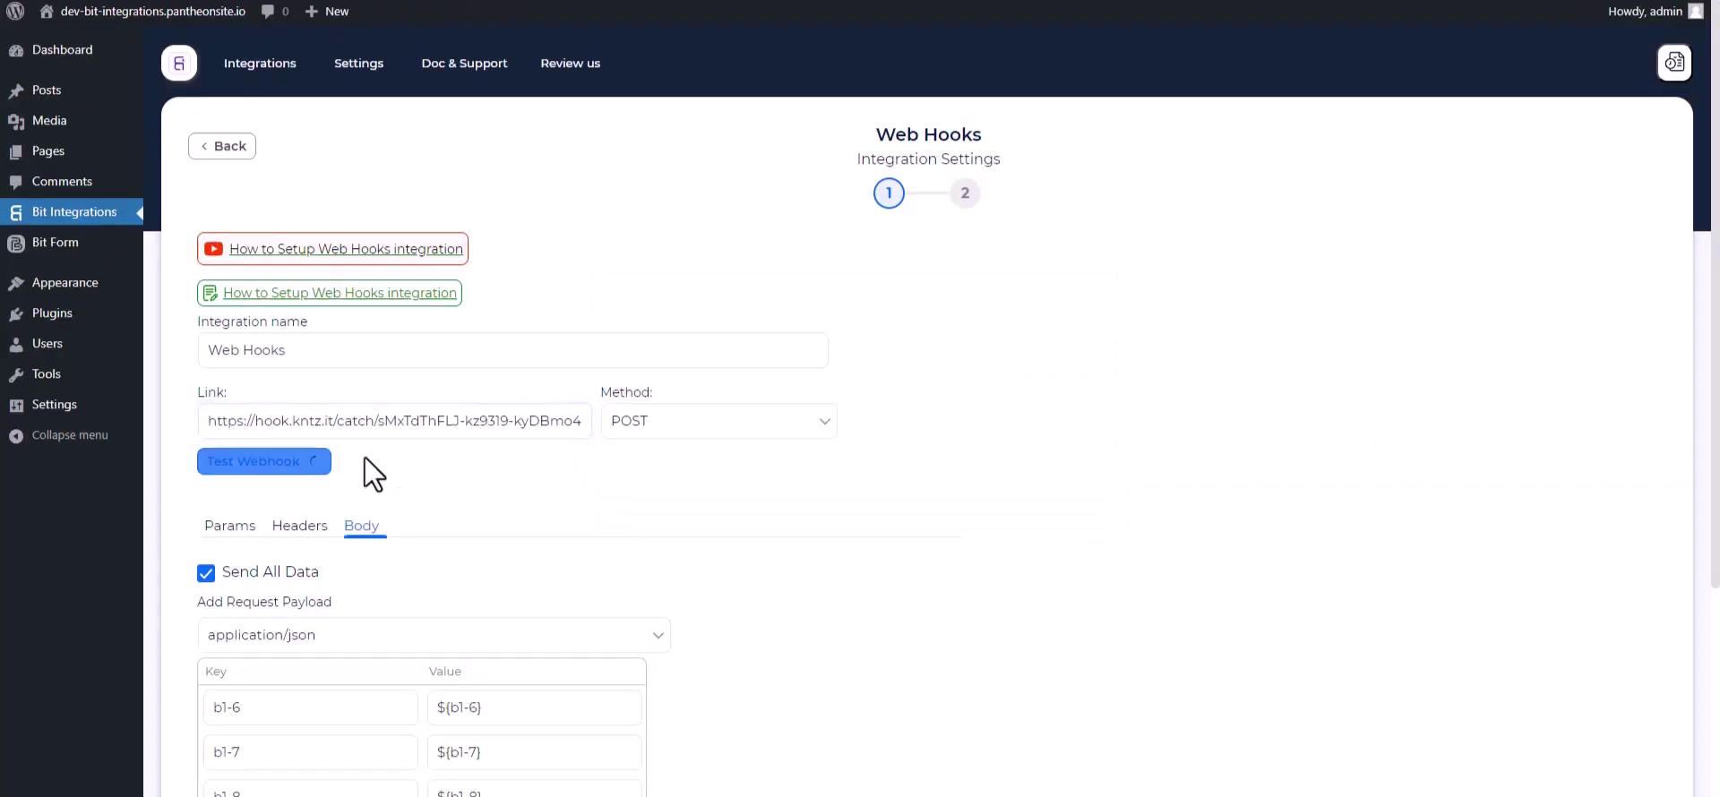
pyautogui.scroll(-4, 524, 427)
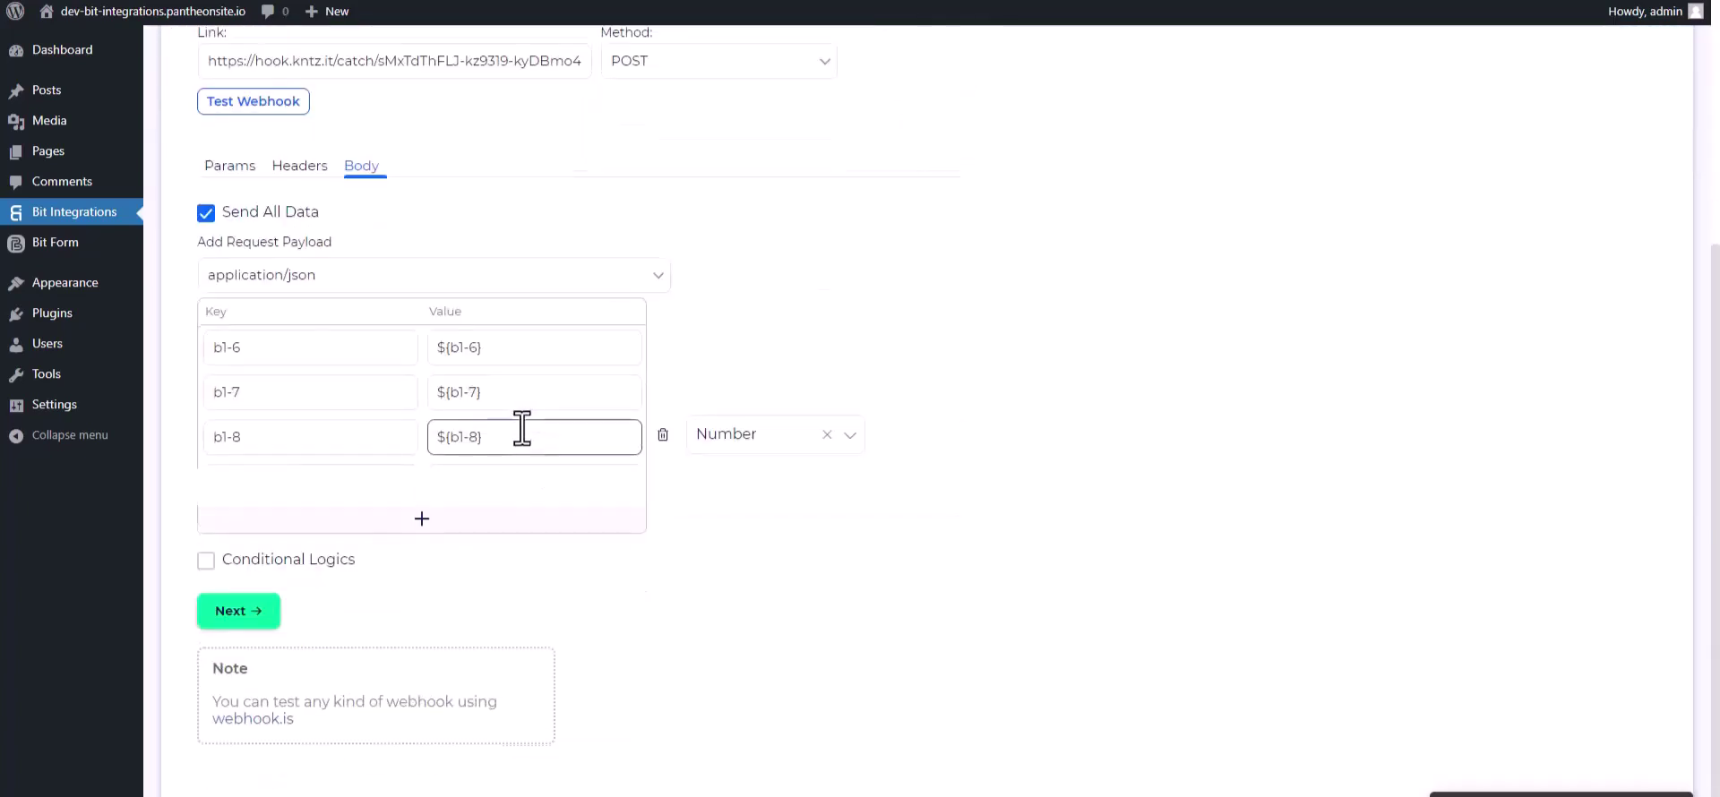
pyautogui.click(254, 593)
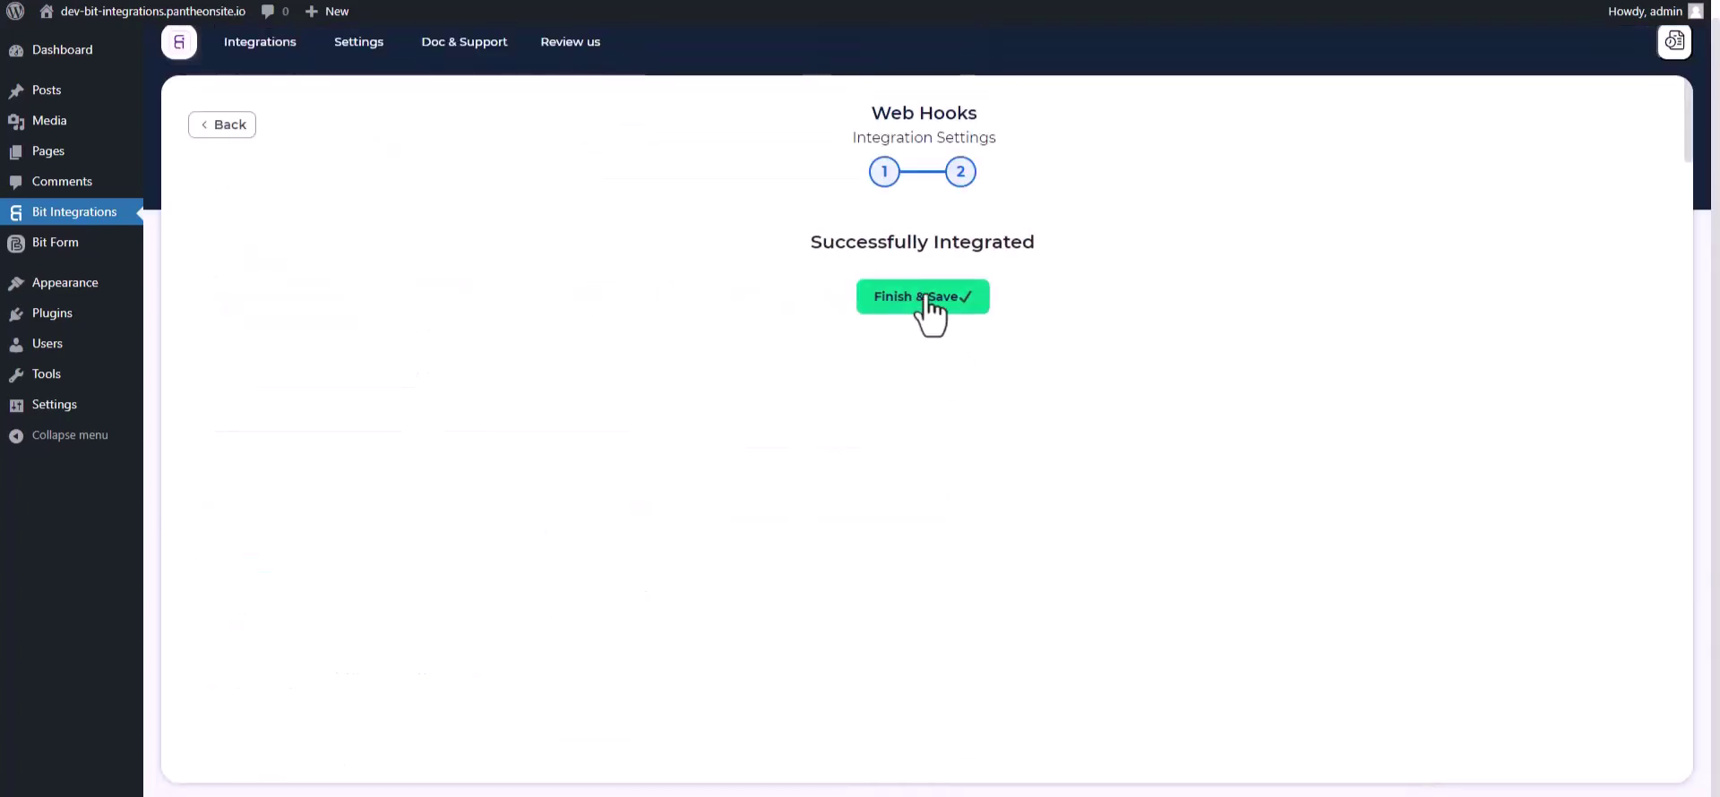
pyautogui.click(924, 300)
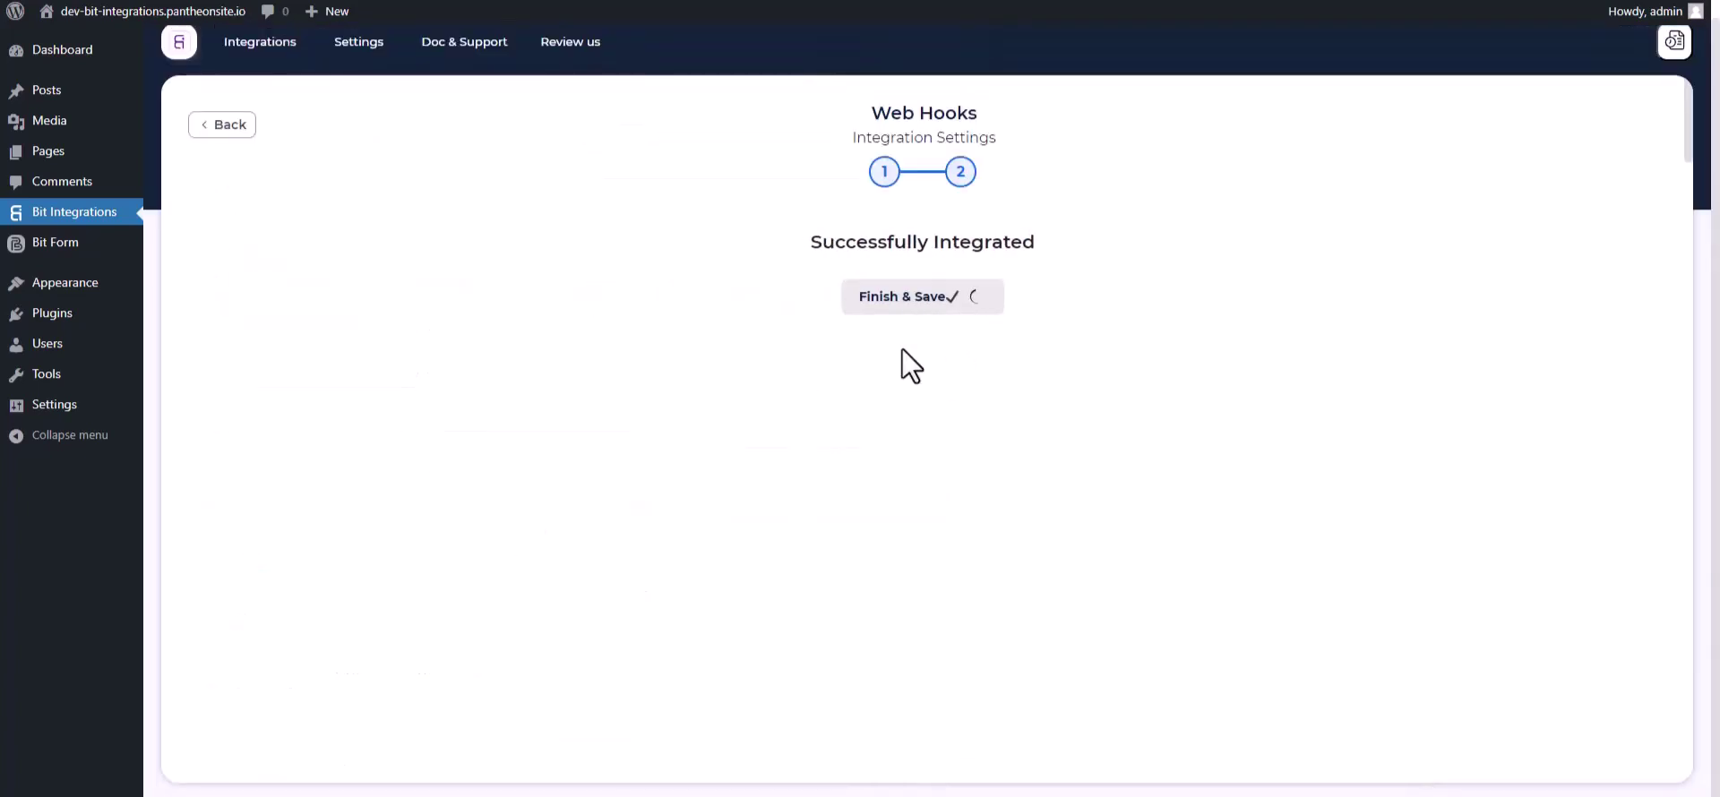
# Add a Mailer Lite node to the flow beside the Webhook.
pyautogui.moveTo(584, 343); pyautogui.dragTo(570, 272)
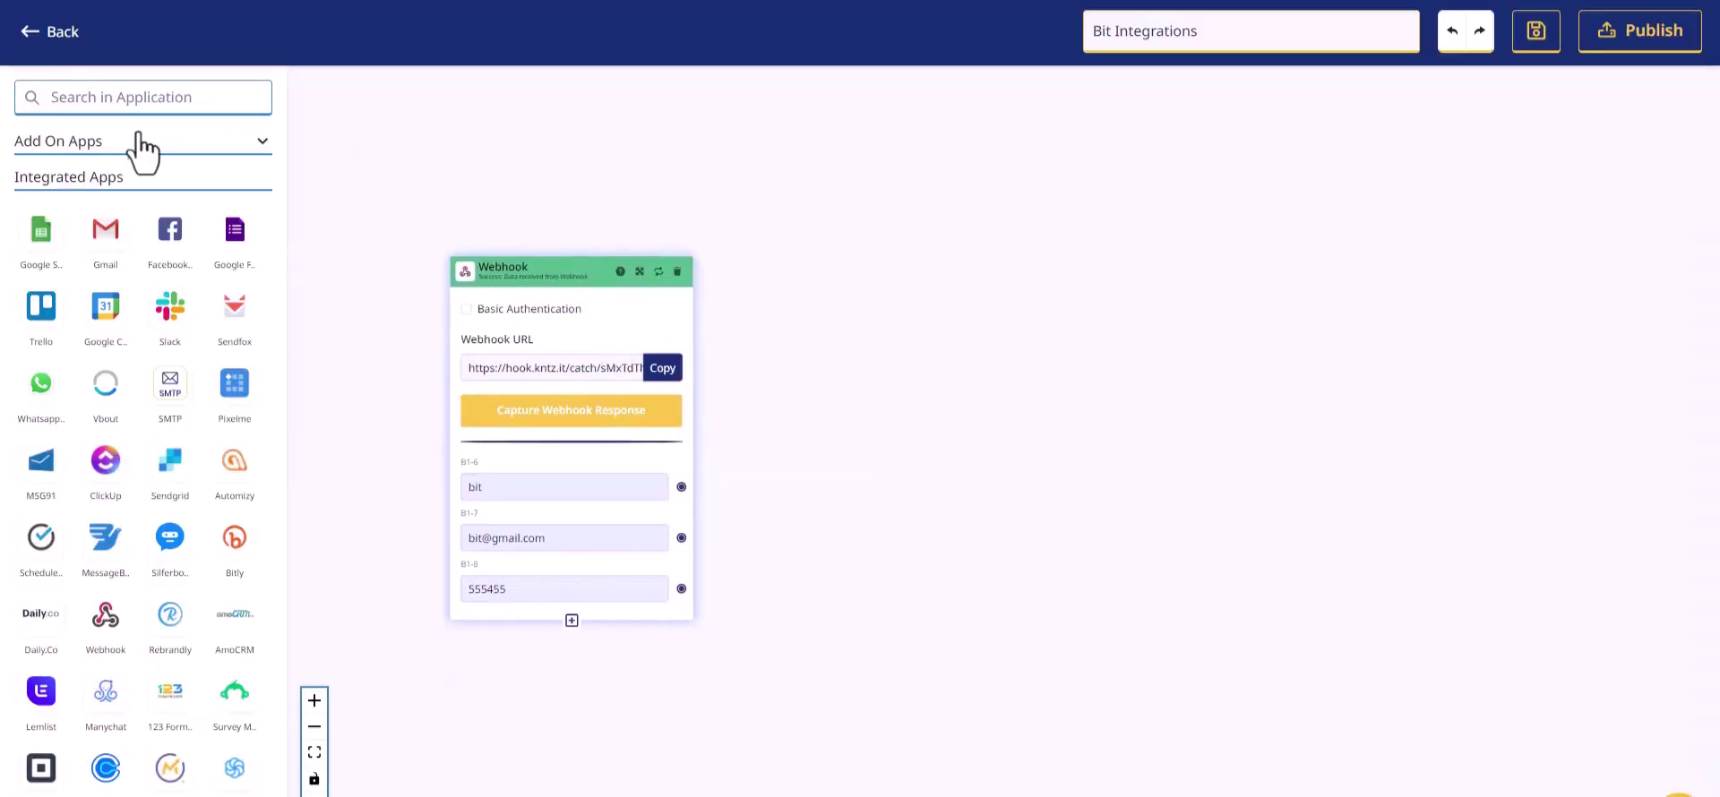
pyautogui.click(130, 95)
pyautogui.write('ma')
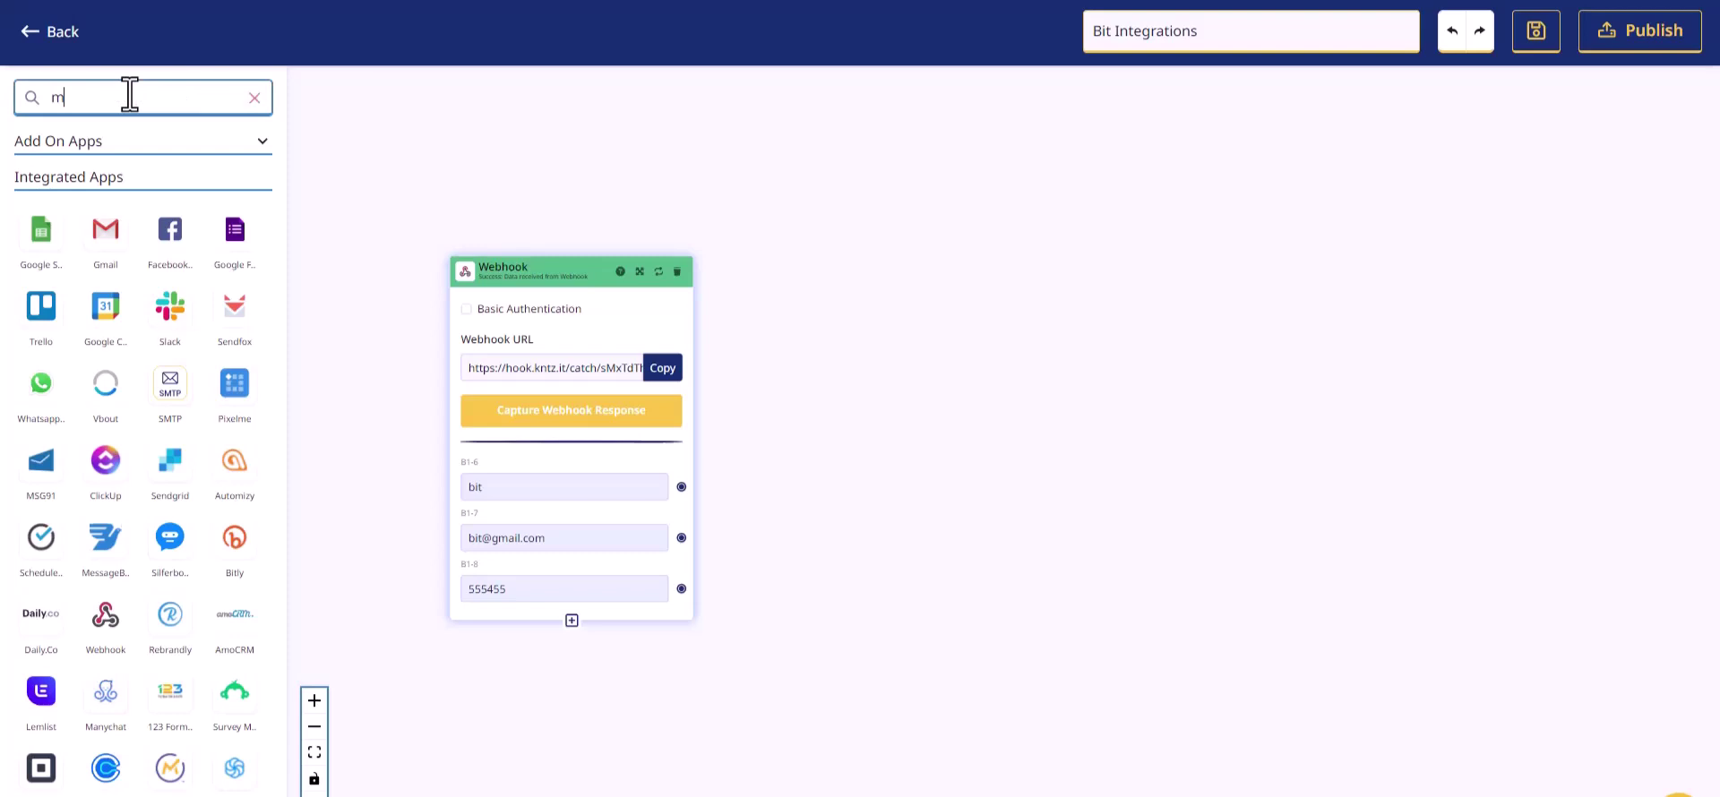
pyautogui.write('iler')
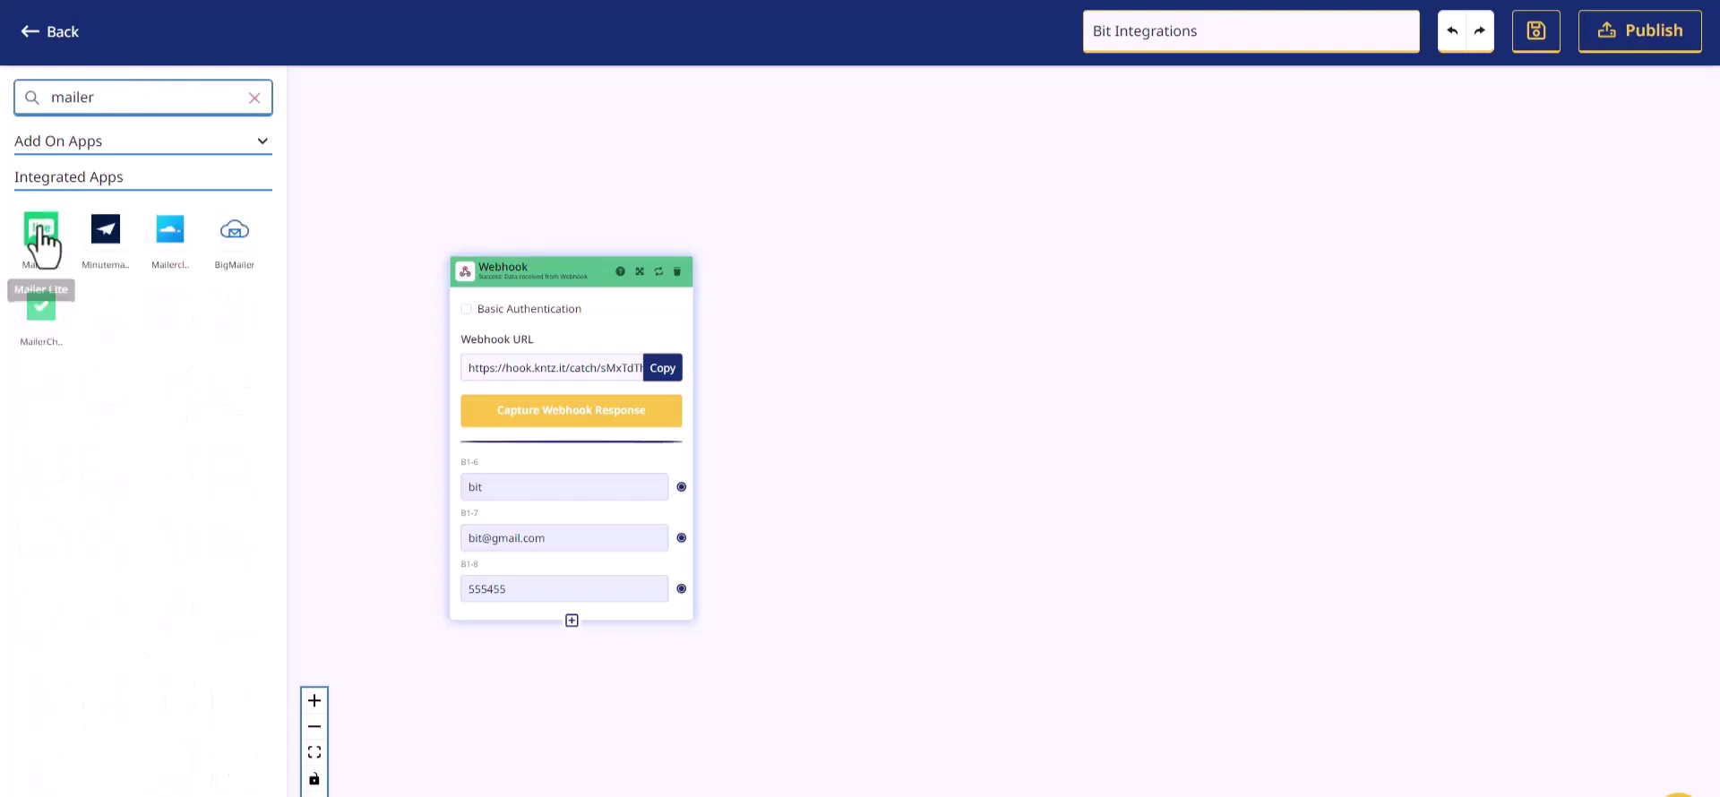
pyautogui.click(41, 243)
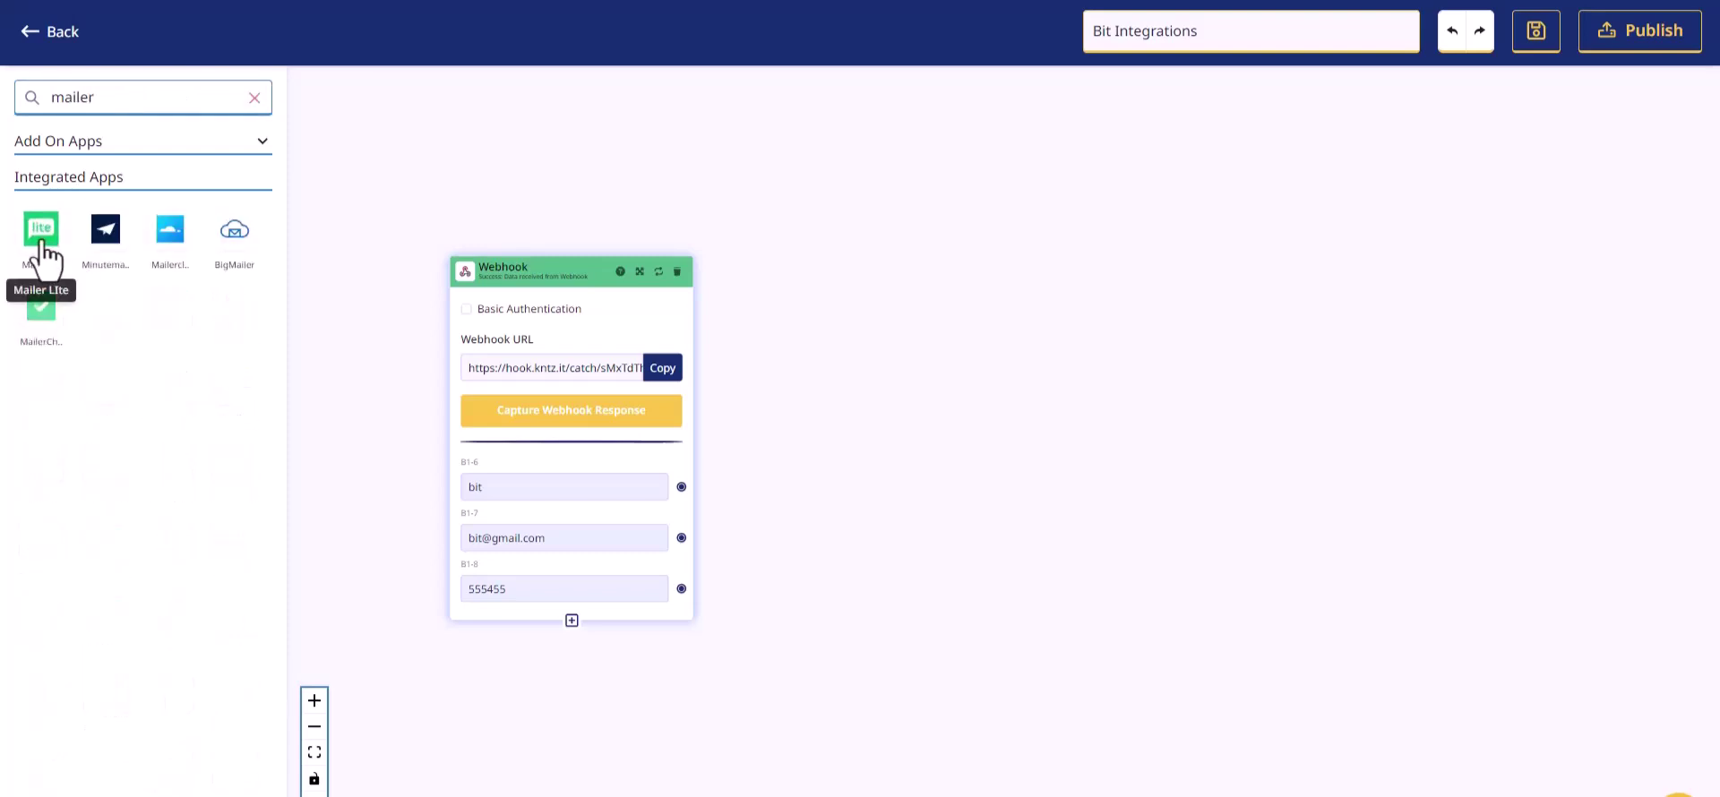
pyautogui.moveTo(42, 234); pyautogui.dragTo(915, 358)
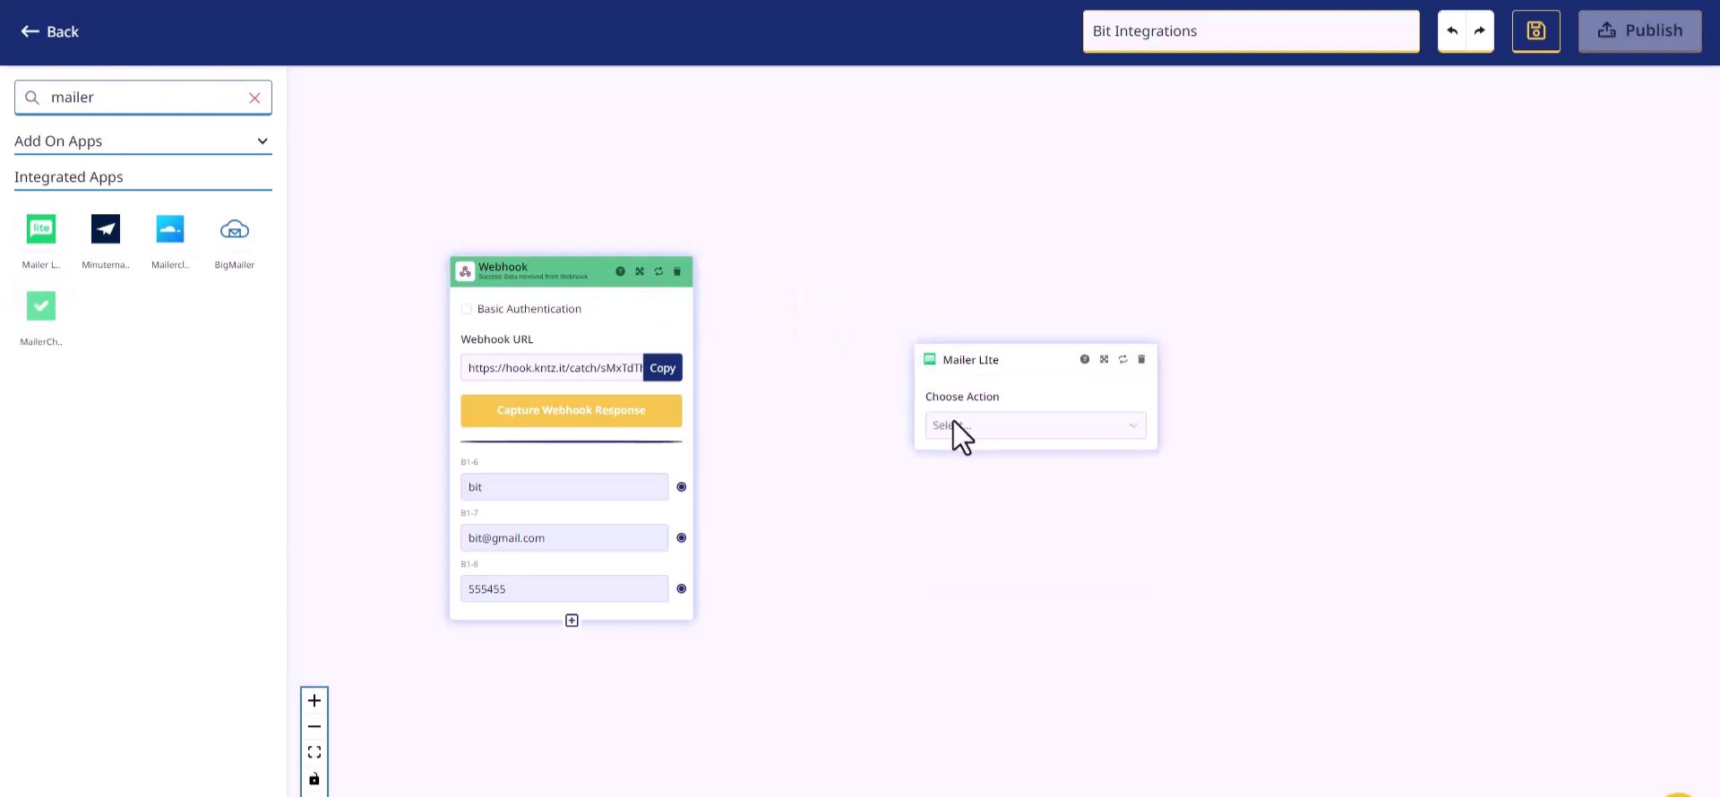
# Set Mailer Lite to Create Or Update Subscriber on Account #1, existing group, Active status.
pyautogui.click(953, 421)
pyautogui.click(981, 468)
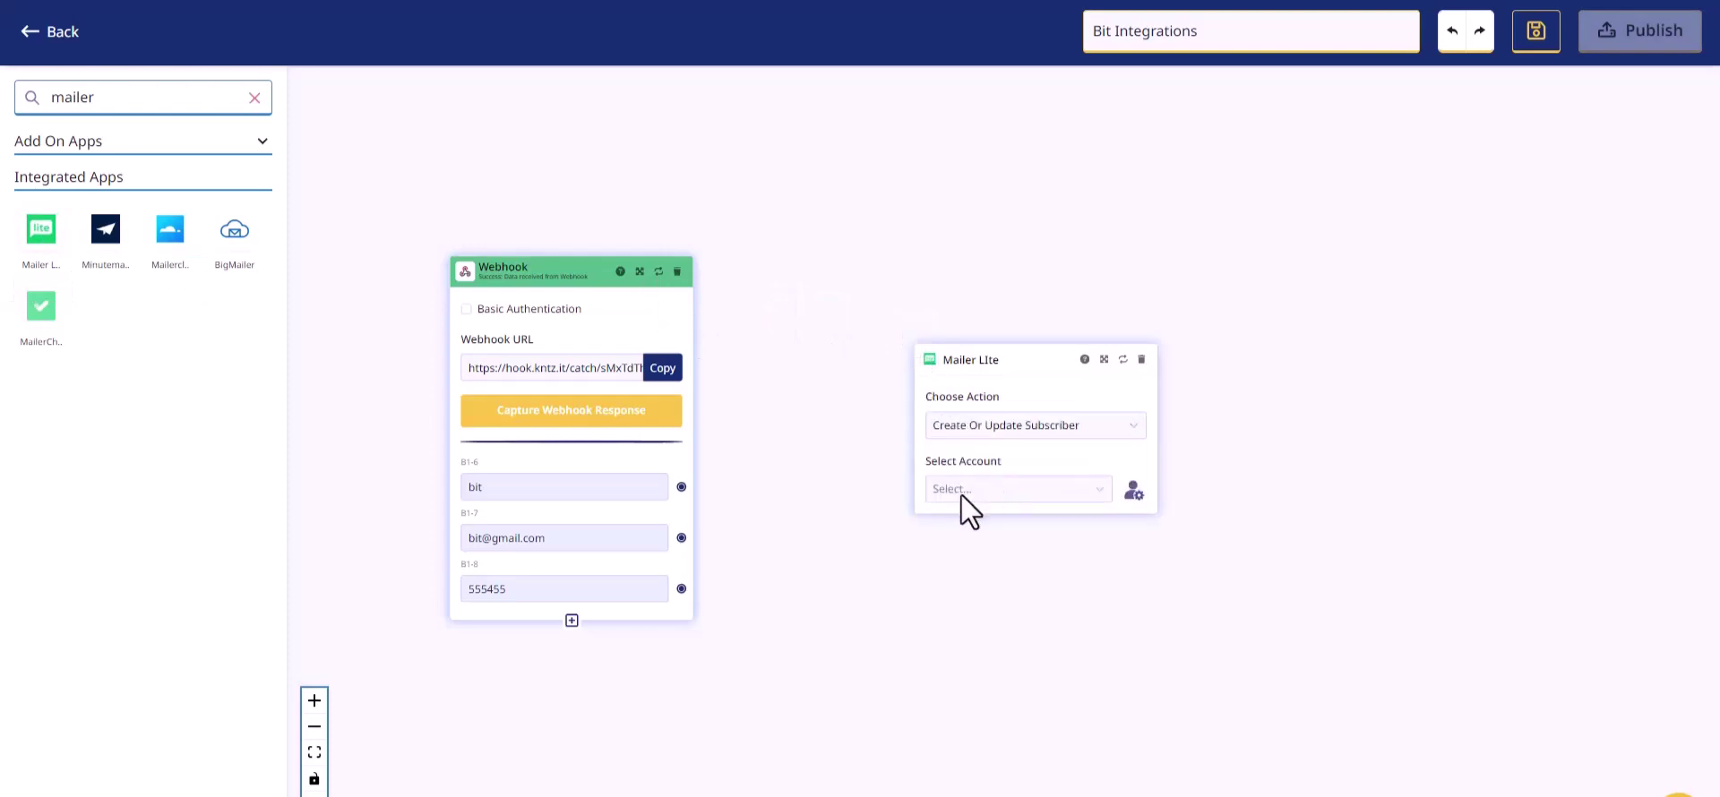
pyautogui.click(960, 491)
pyautogui.click(964, 523)
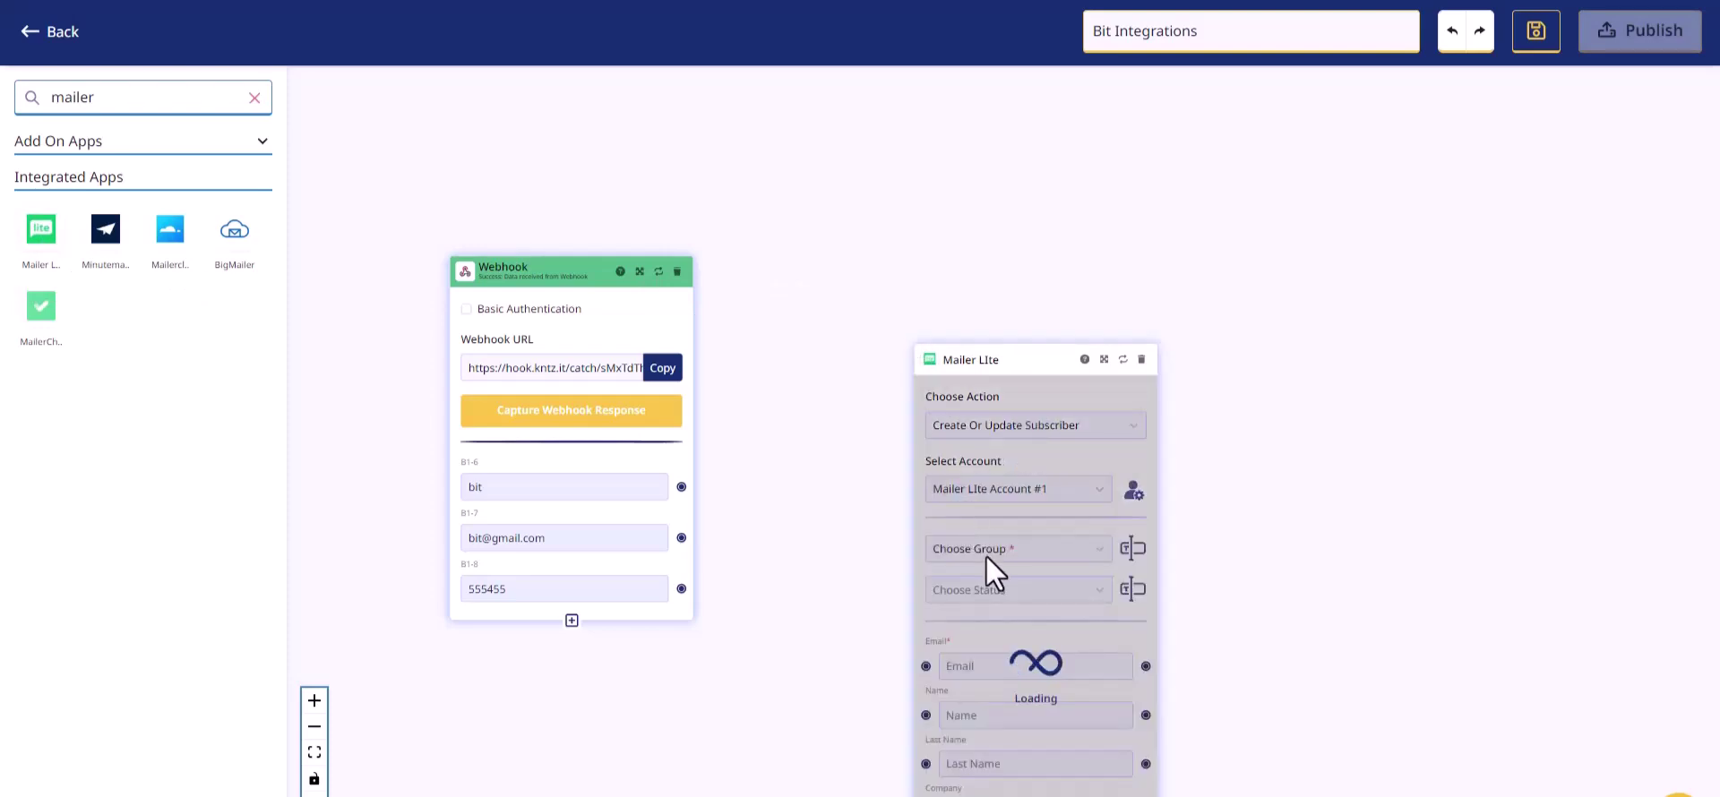
pyautogui.moveTo(981, 363); pyautogui.dragTo(880, 192)
pyautogui.click(907, 395)
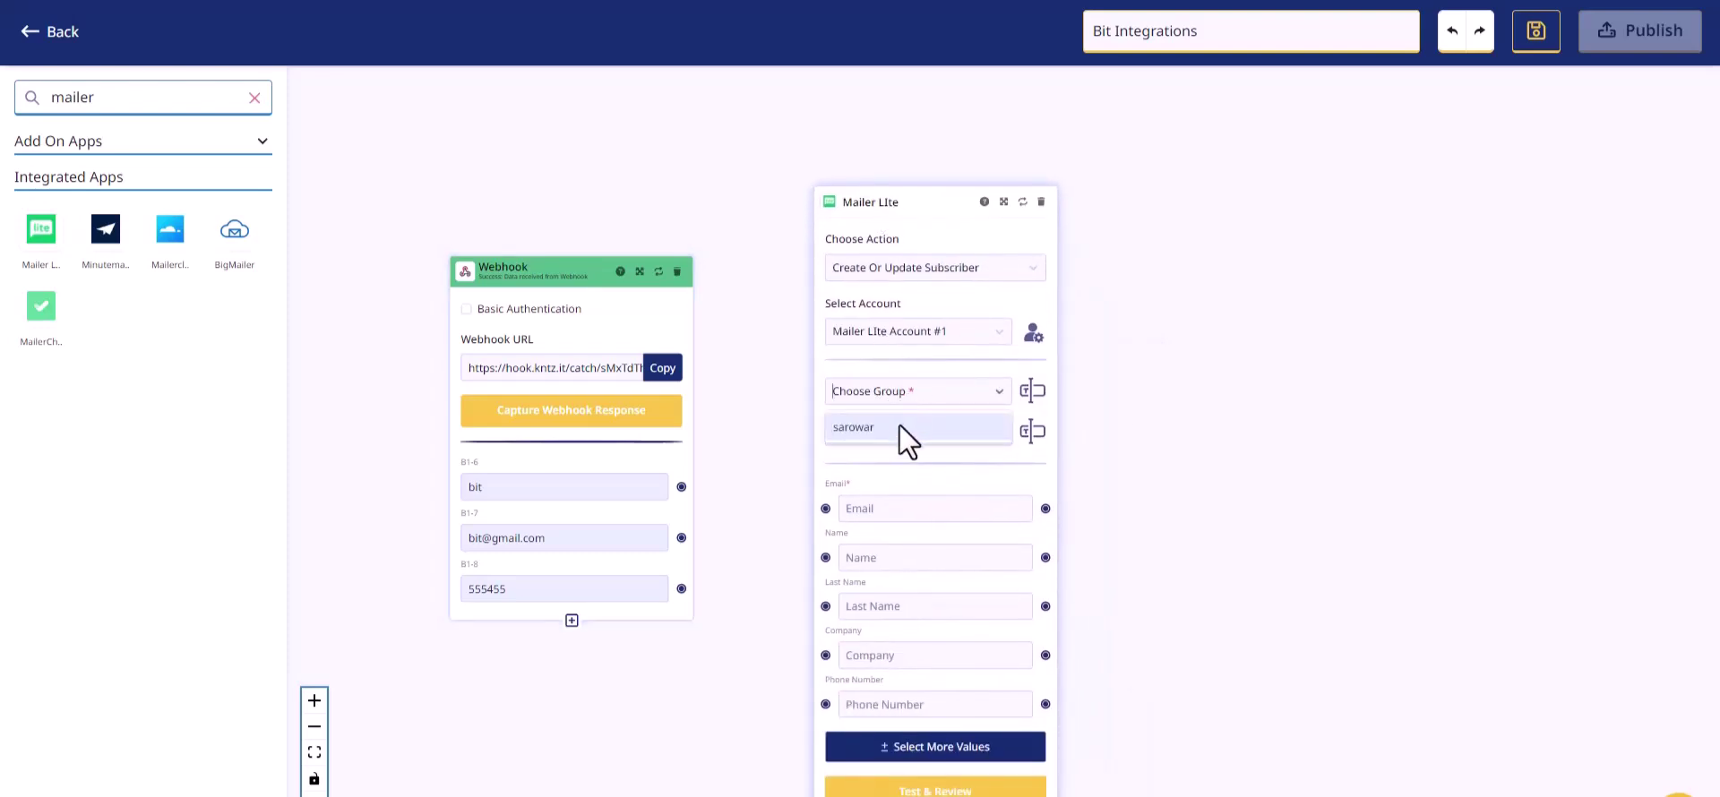
pyautogui.click(897, 427)
pyautogui.click(905, 432)
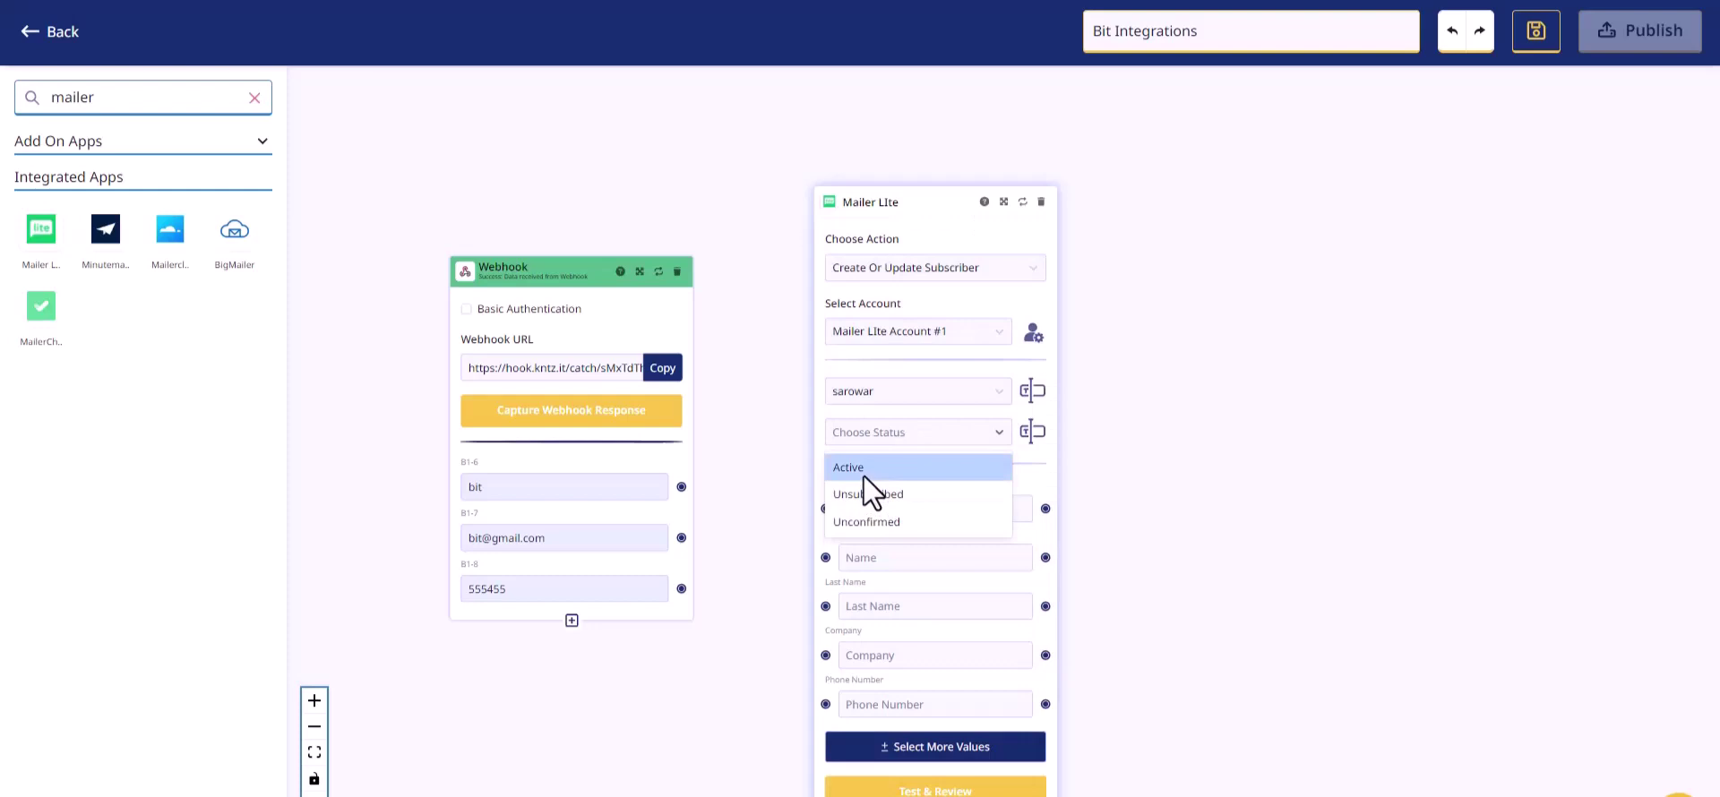
pyautogui.click(864, 474)
# Map webhook values B1-6, B1-7, B1-8 to Mailer Lite Name, Email and Phone Number.
pyautogui.moveTo(877, 207); pyautogui.dragTo(871, 176)
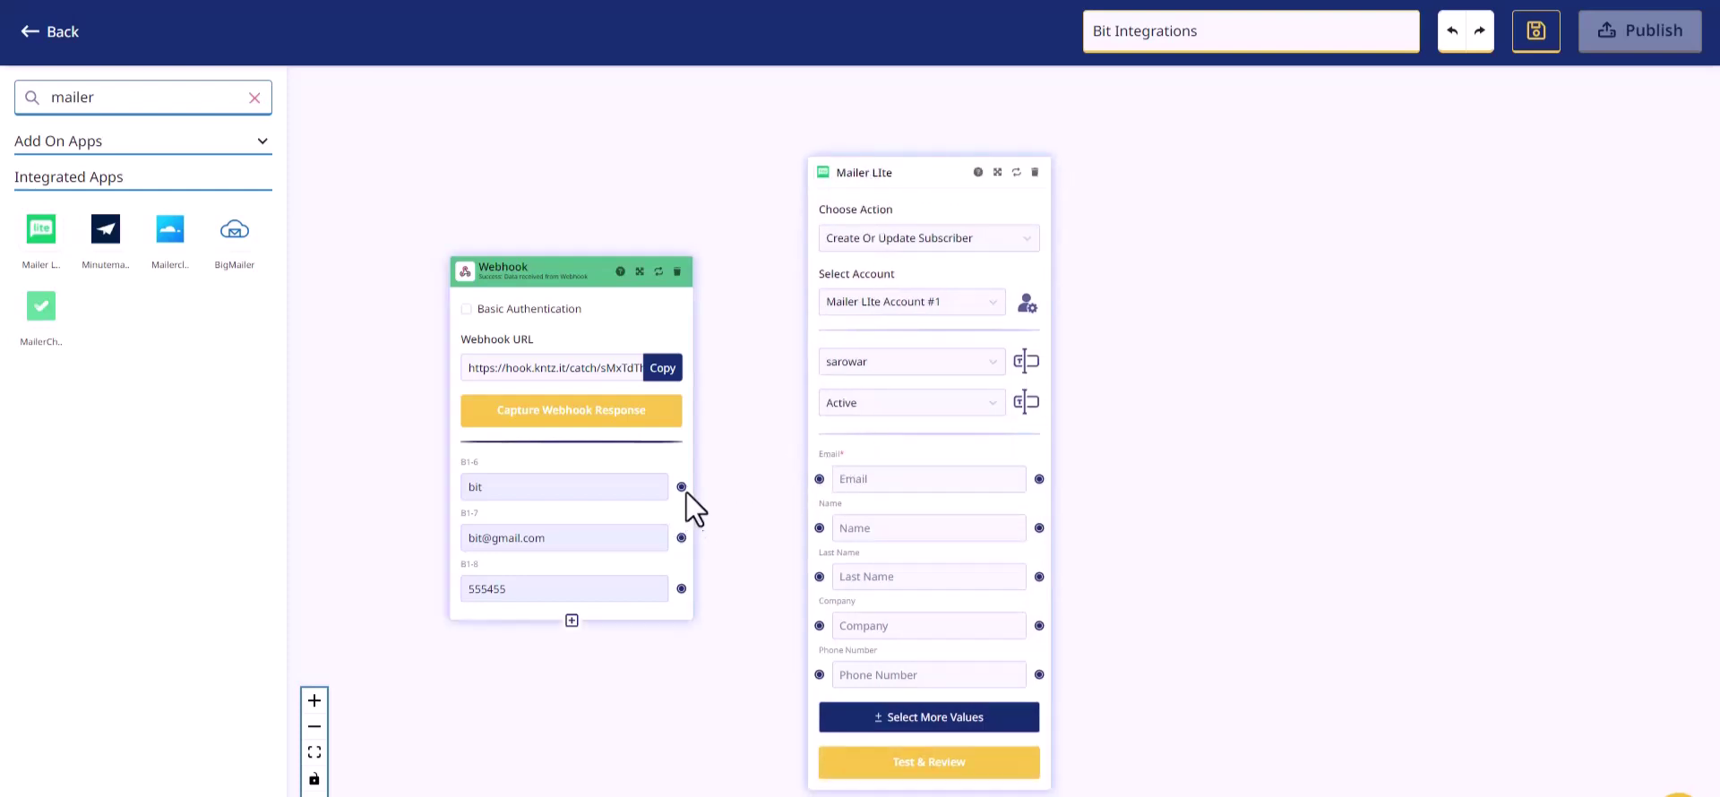
pyautogui.moveTo(685, 486)
pyautogui.mouseDown()
pyautogui.moveTo(755, 556)
pyautogui.moveTo(681, 515)
pyautogui.moveTo(730, 548)
pyautogui.moveTo(816, 527)
pyautogui.mouseUp()
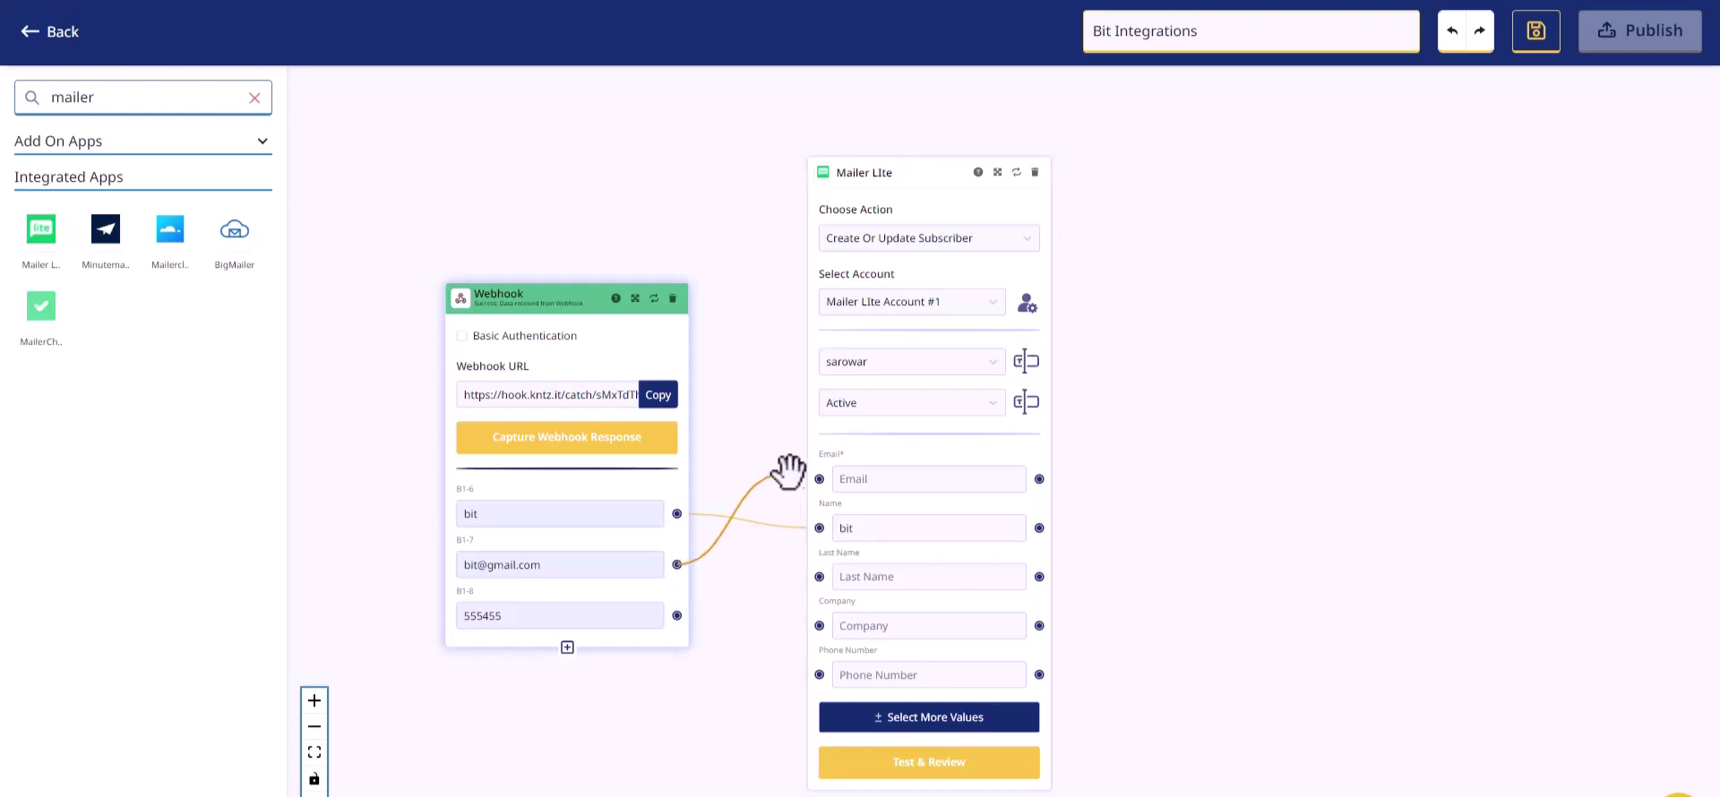
pyautogui.moveTo(676, 564); pyautogui.dragTo(817, 480)
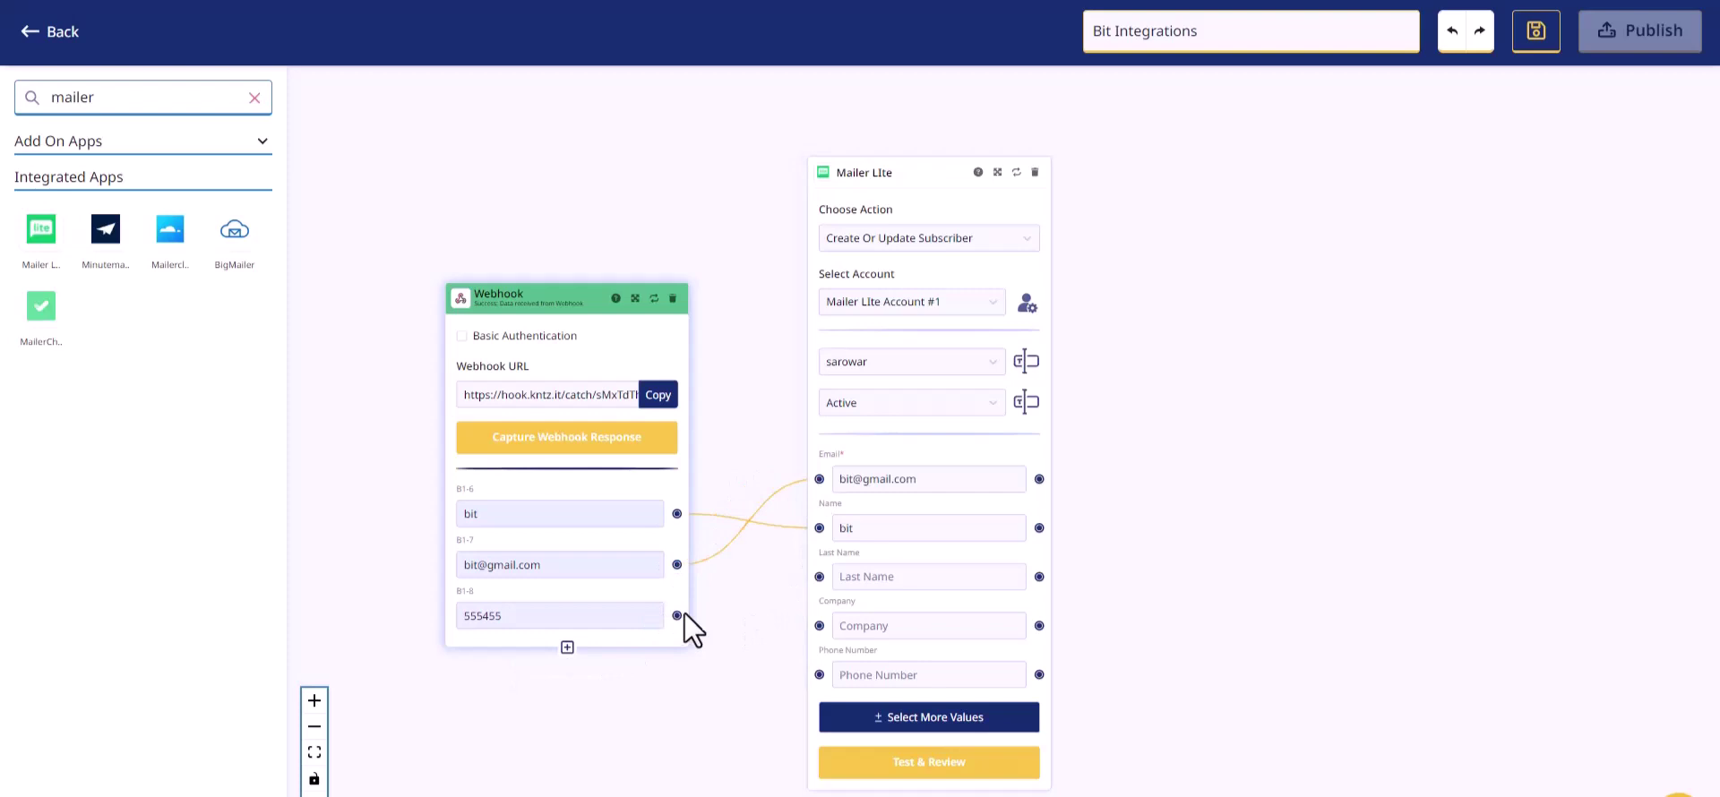
pyautogui.moveTo(677, 615); pyautogui.dragTo(817, 675)
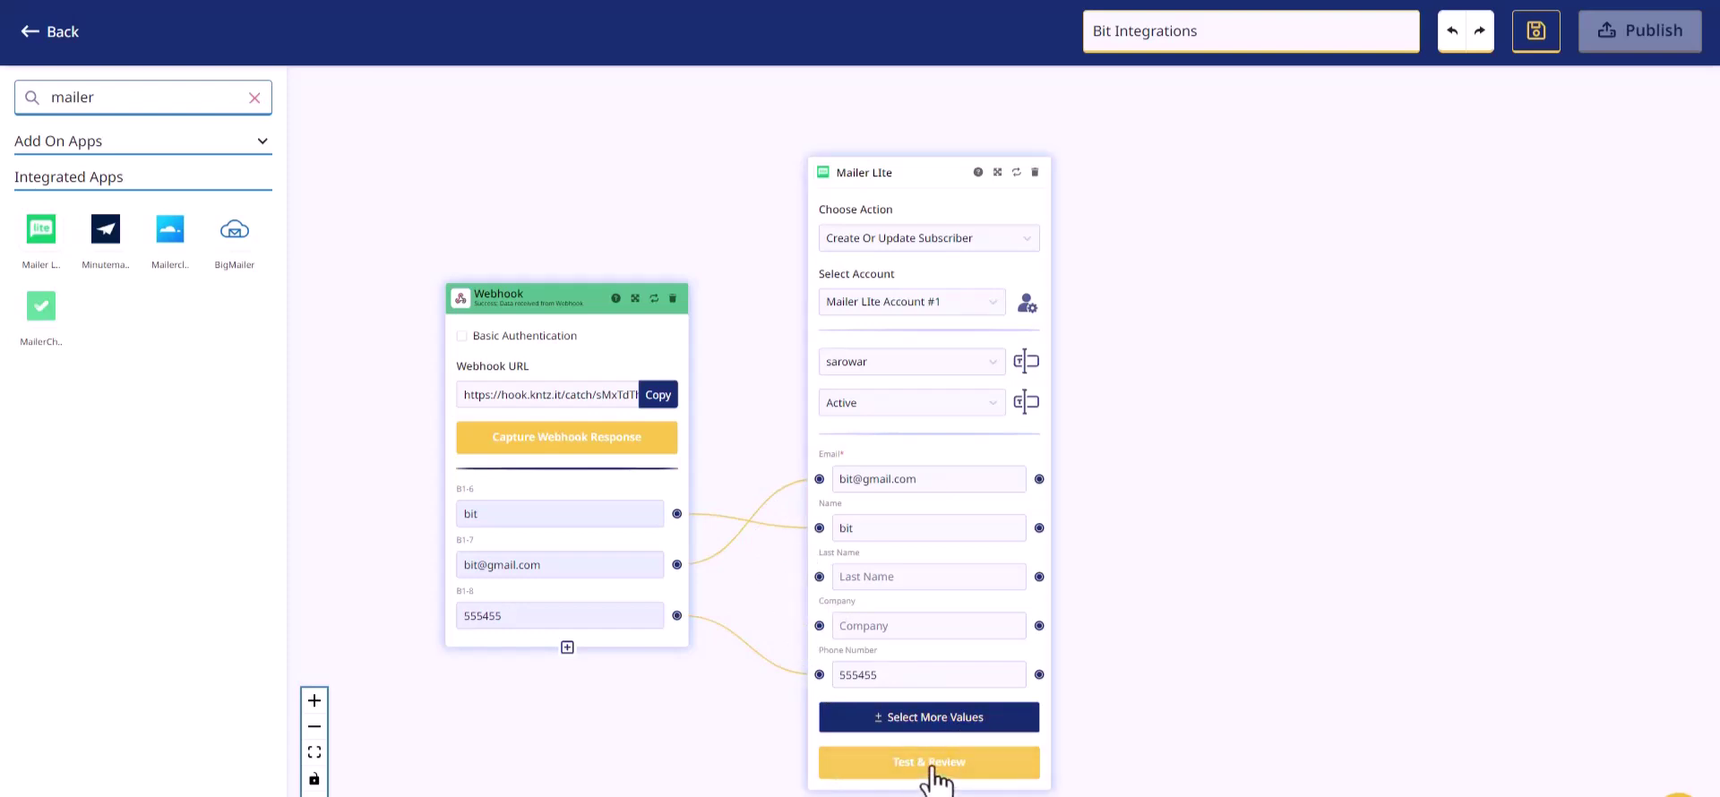
# Send test data to MailerLite and publish the Konnectz flow.
pyautogui.click(930, 764)
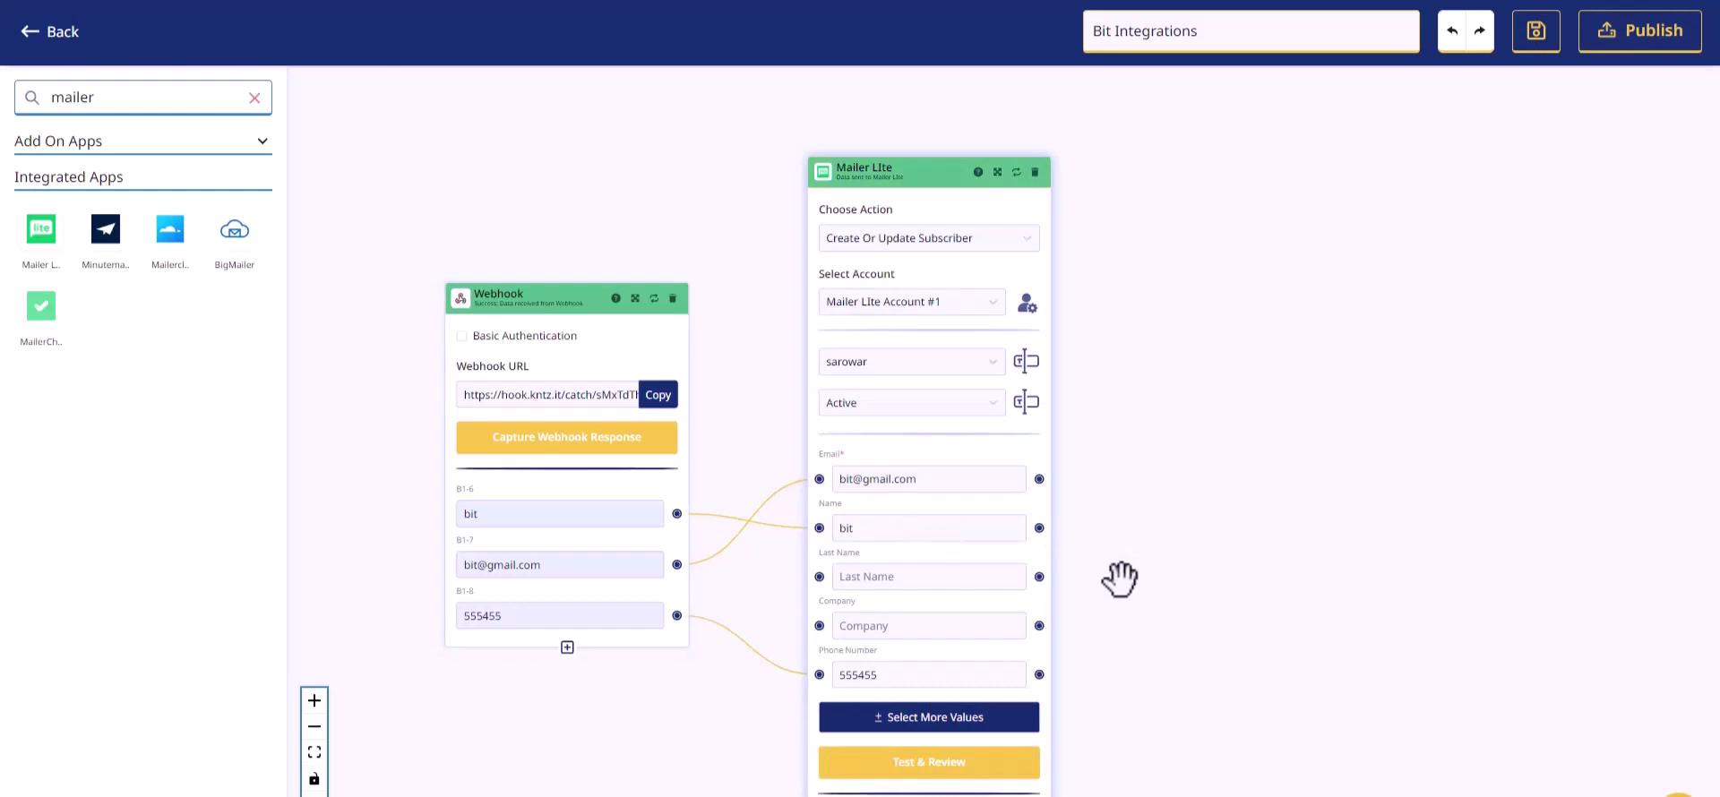
pyautogui.scroll(-2, 1124, 587)
pyautogui.click(1640, 31)
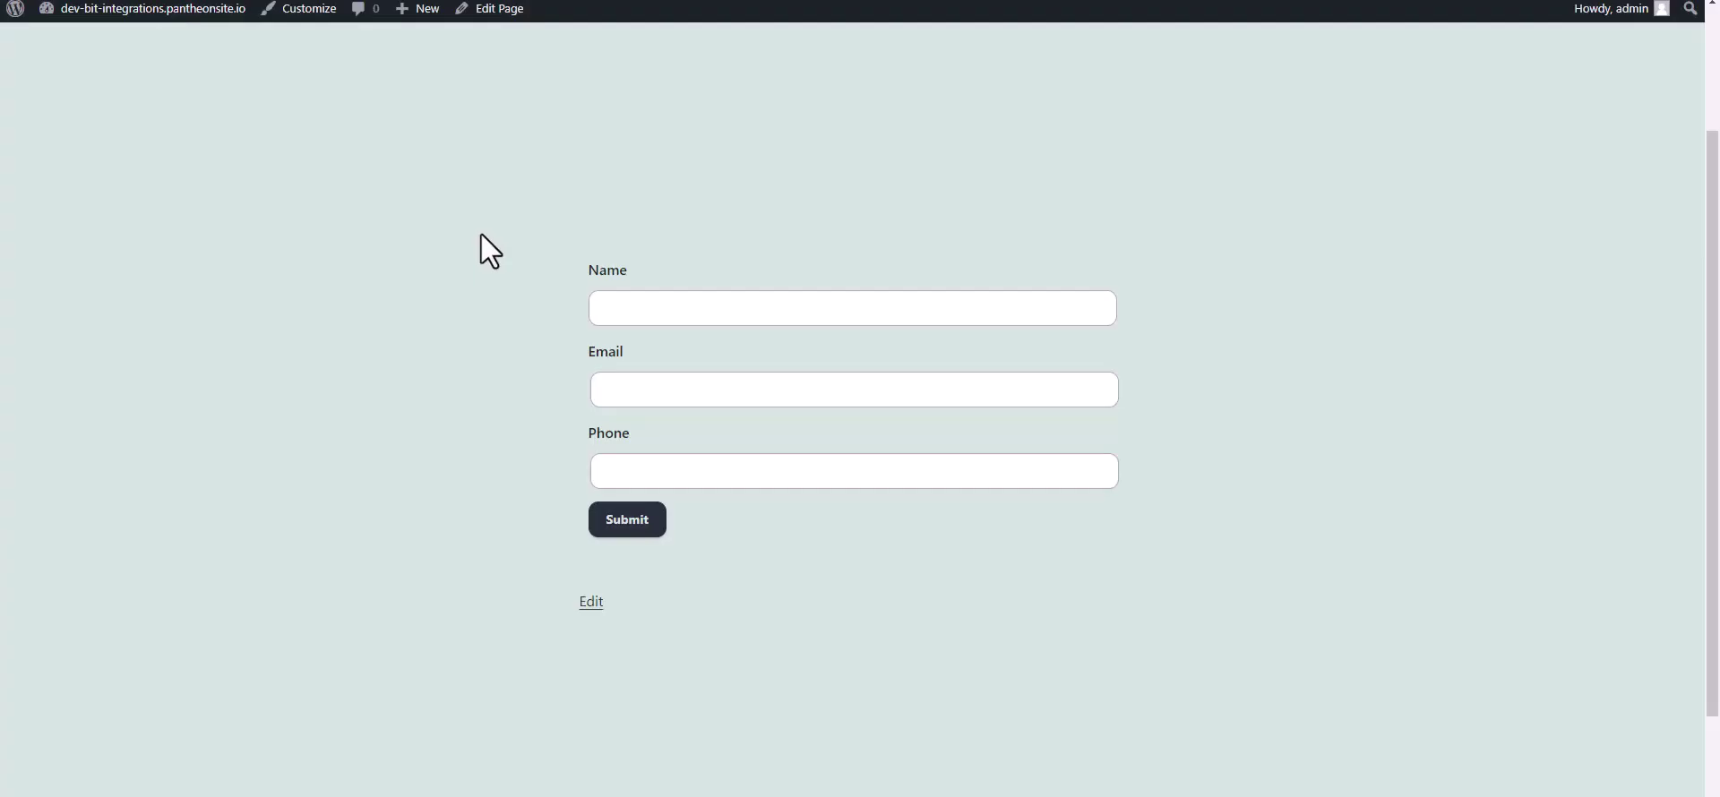
# Submit a fresh form entry named 'Bit Integrations' with an e-mail and phone number.
pyautogui.click(645, 309)
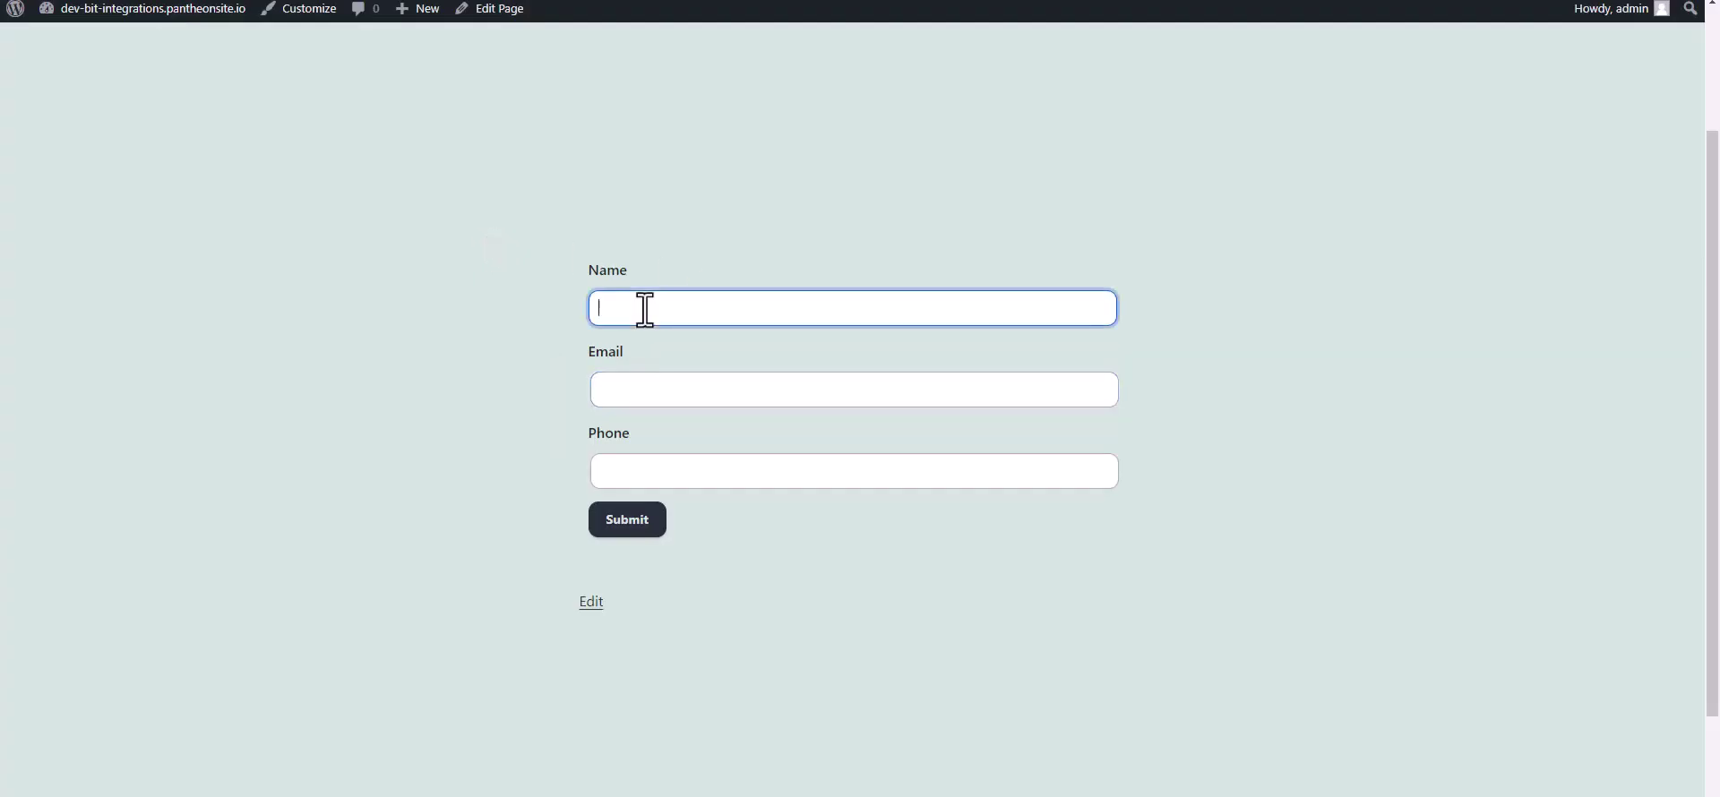
pyautogui.write('Bit ')
pyautogui.write('Integrati')
pyautogui.write('ons')
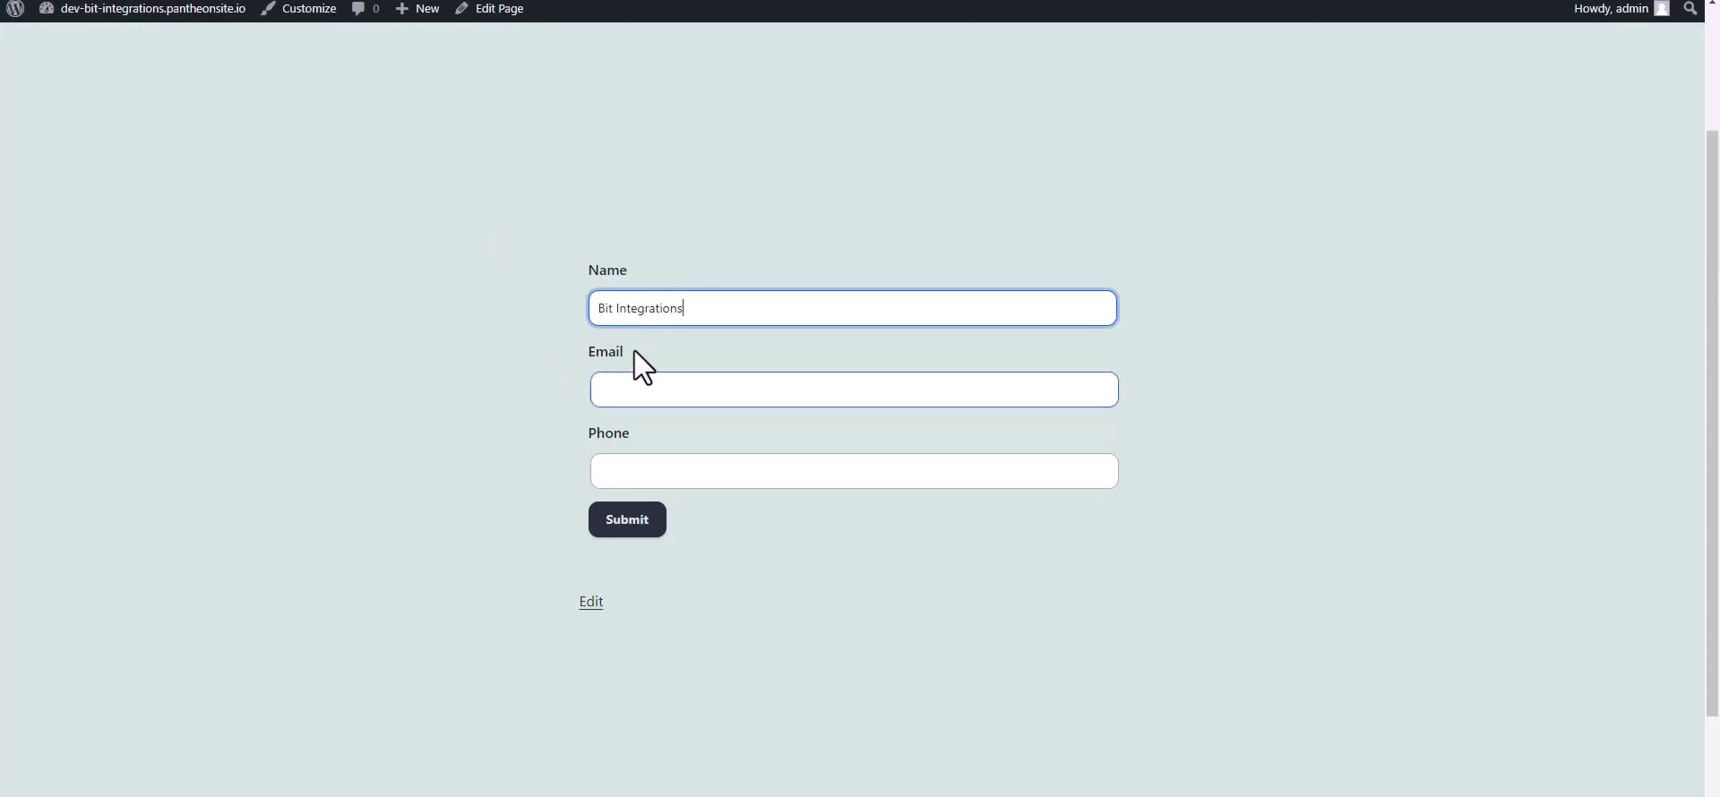
pyautogui.click(627, 393)
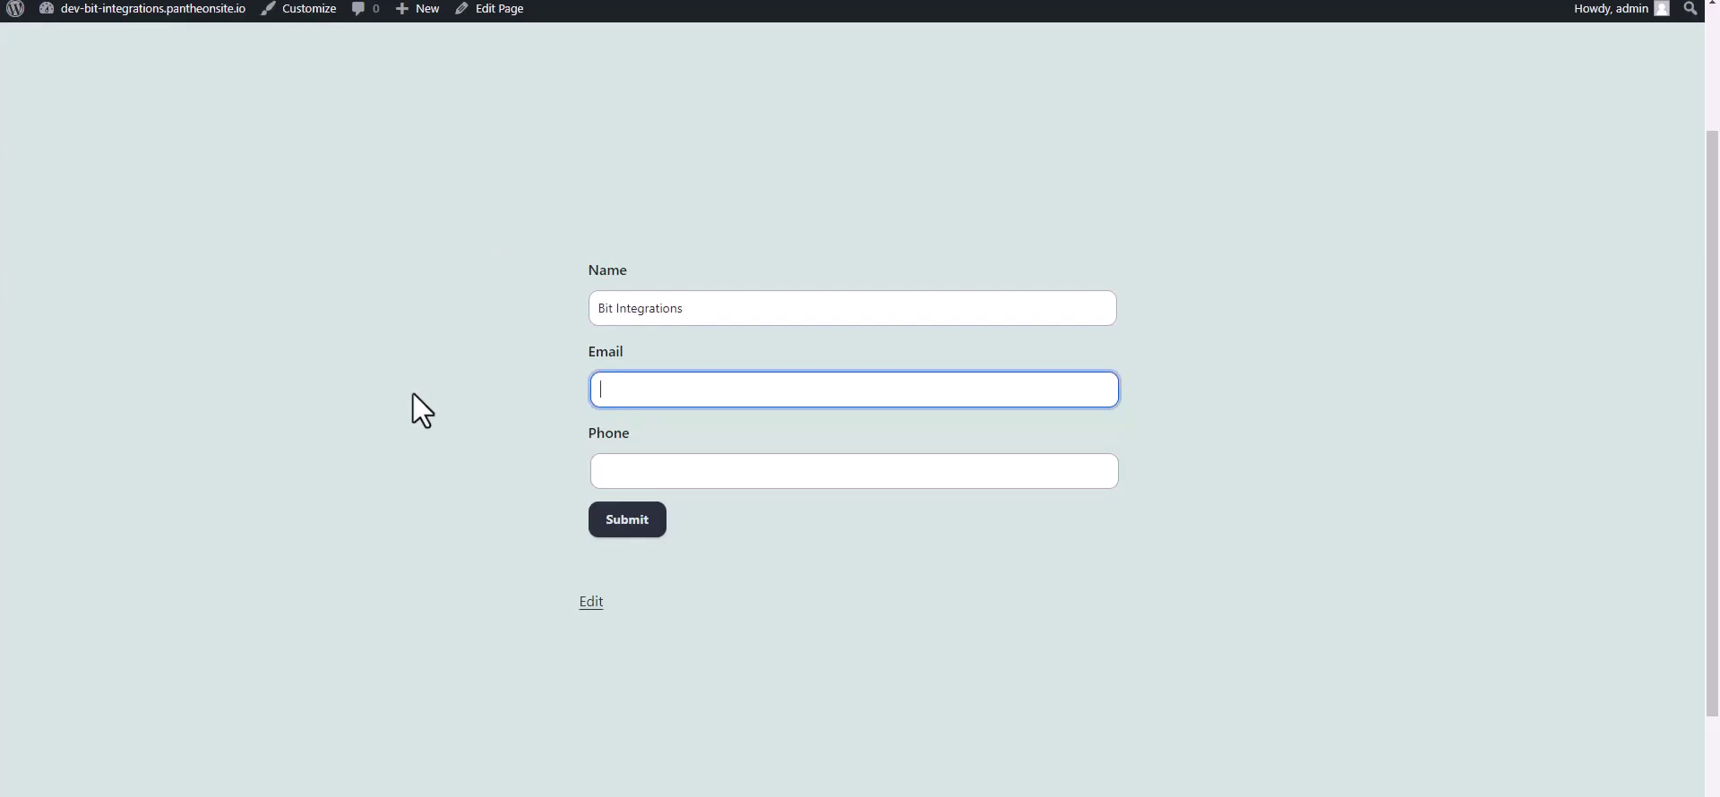
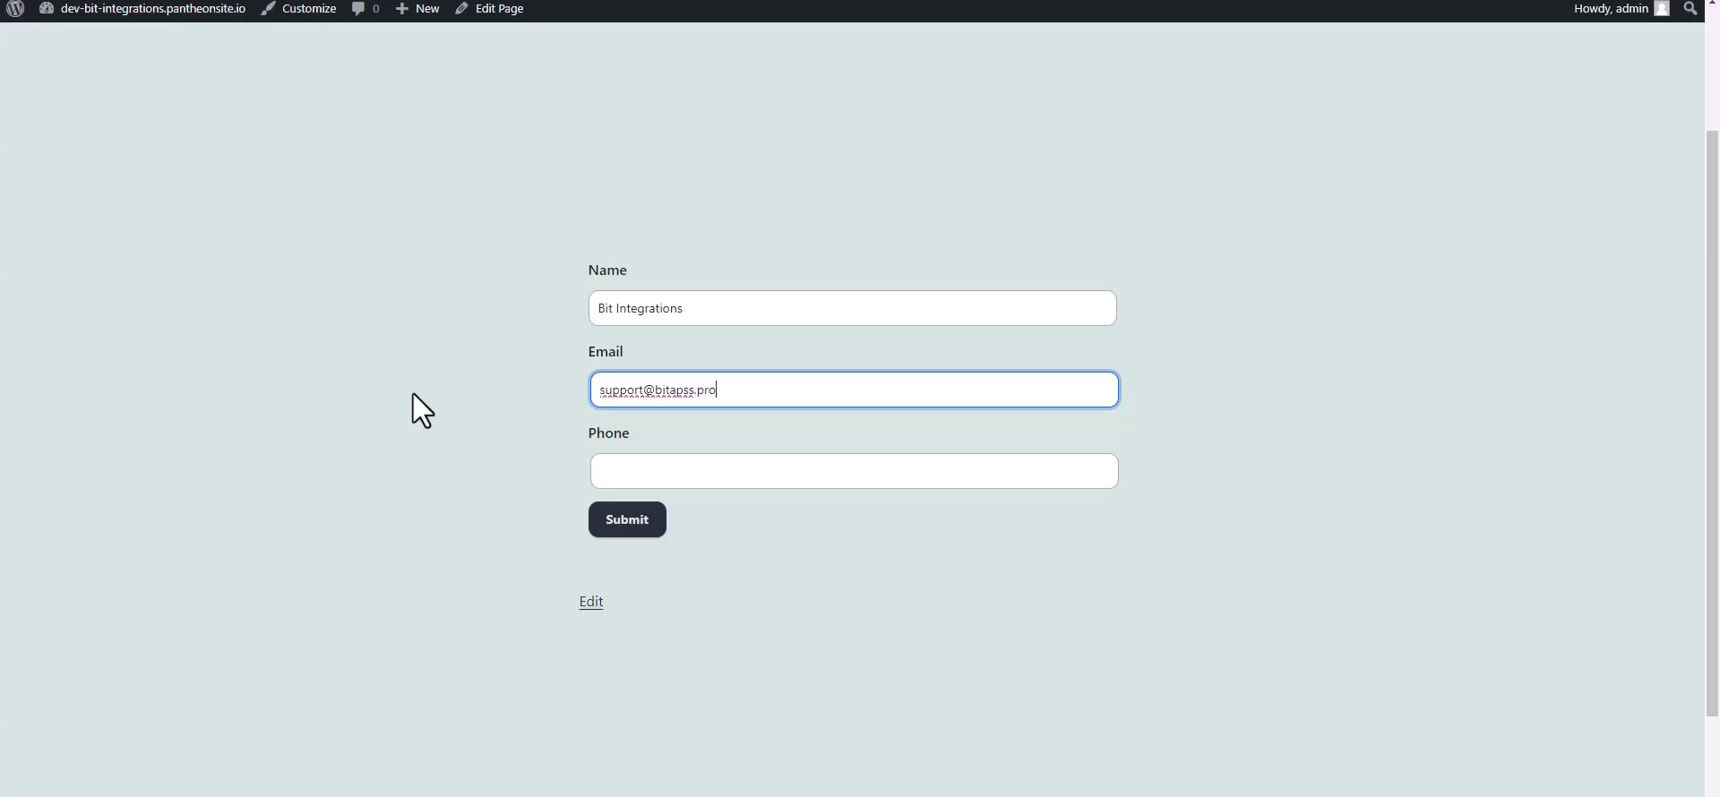
pyautogui.press('Tab')
pyautogui.write('4')
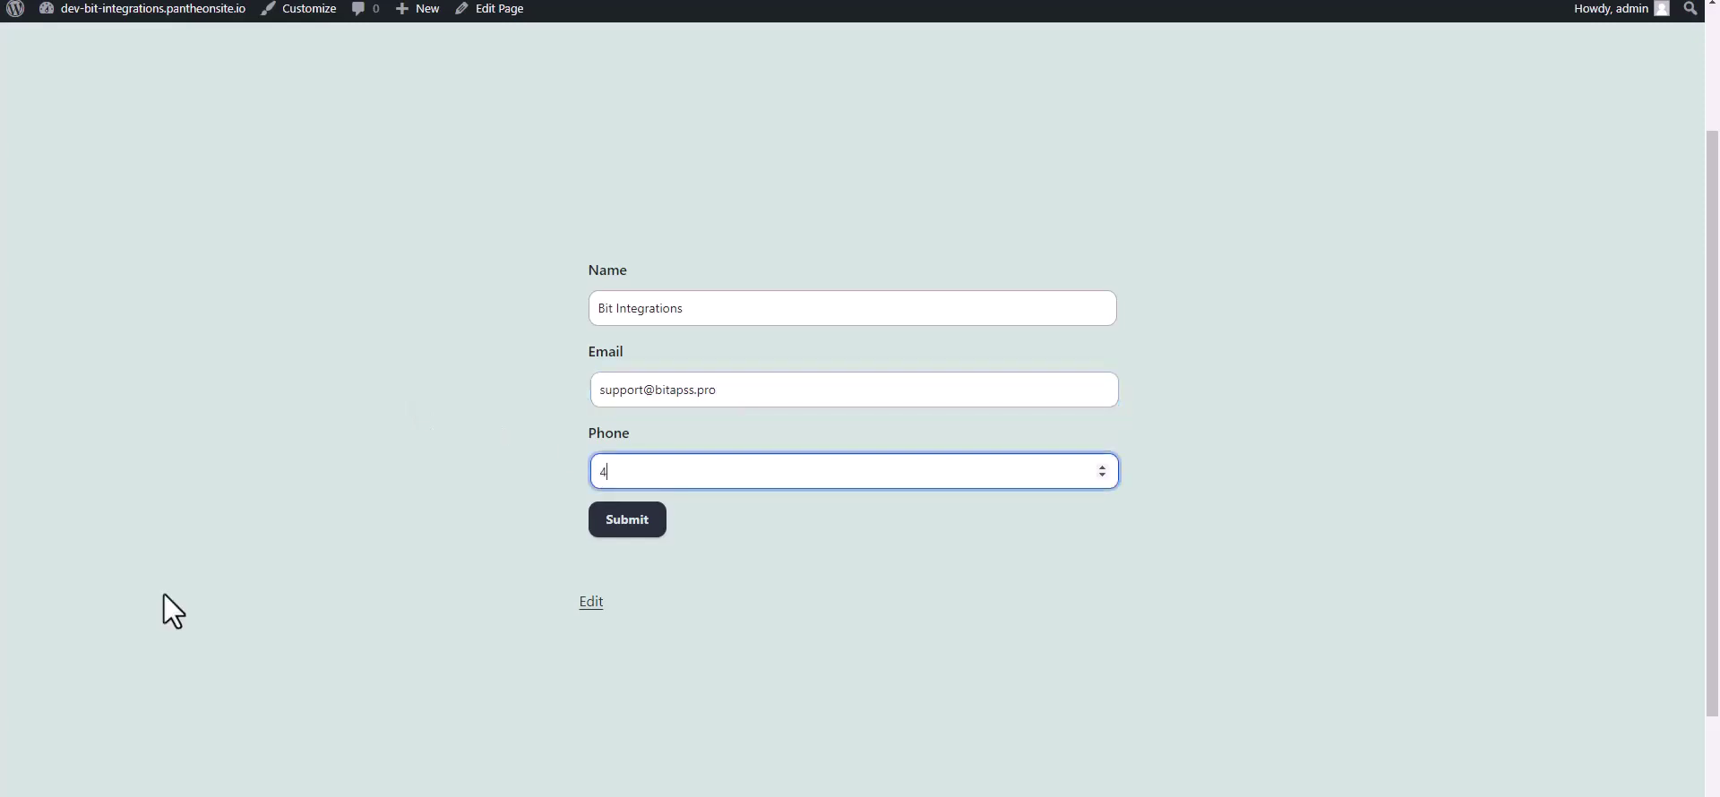
pyautogui.write('44555666')
pyautogui.click(645, 524)
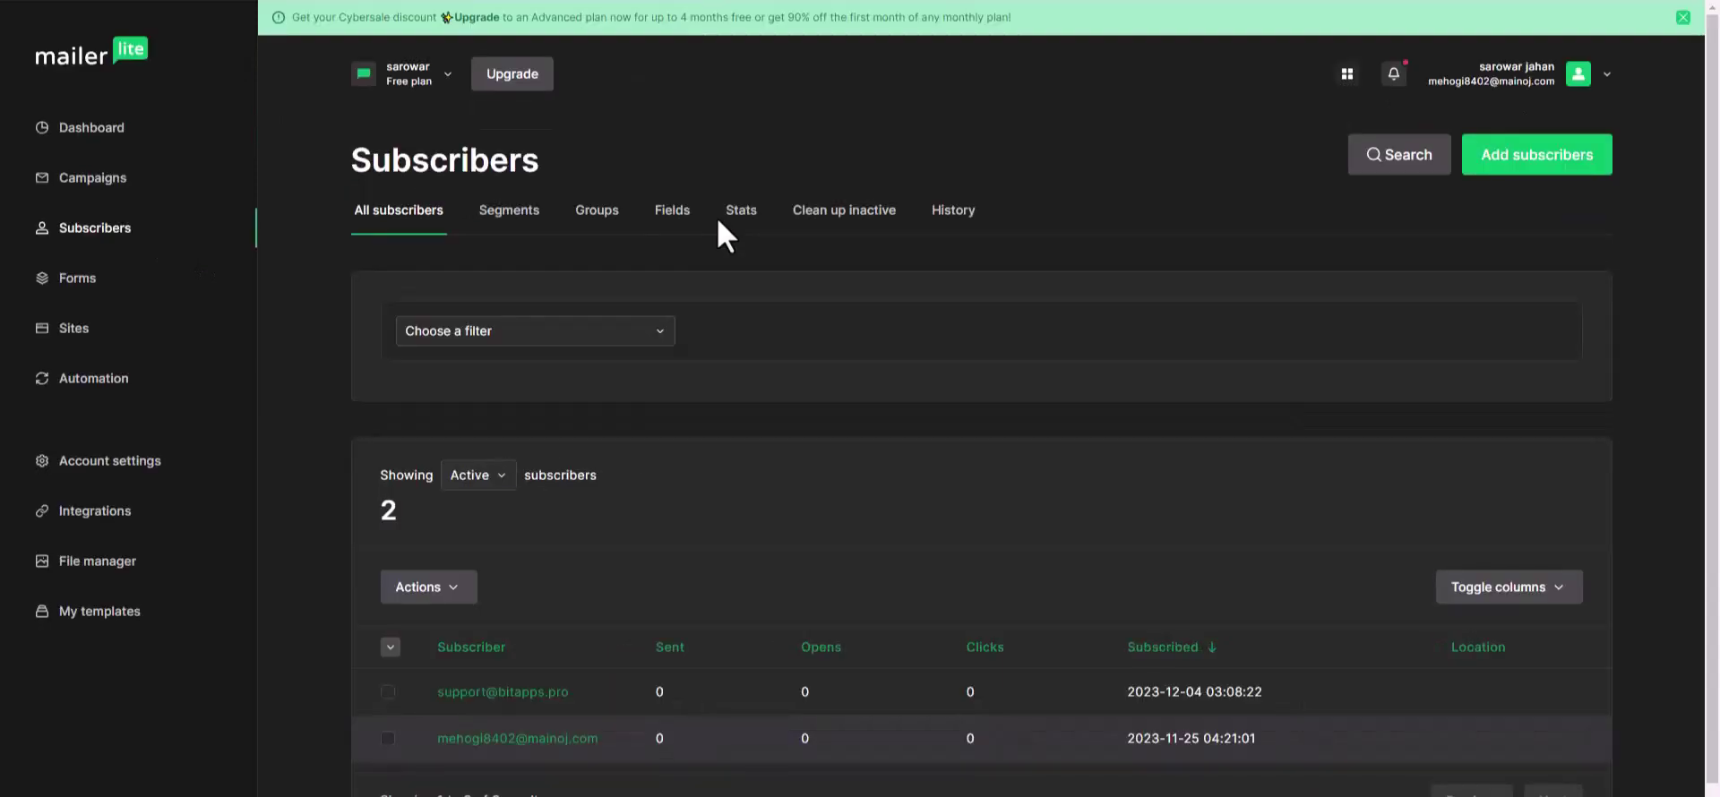
# Scroll through the new subscriber's details to check status, api source, name and phone.
pyautogui.scroll(-2, 512, 637)
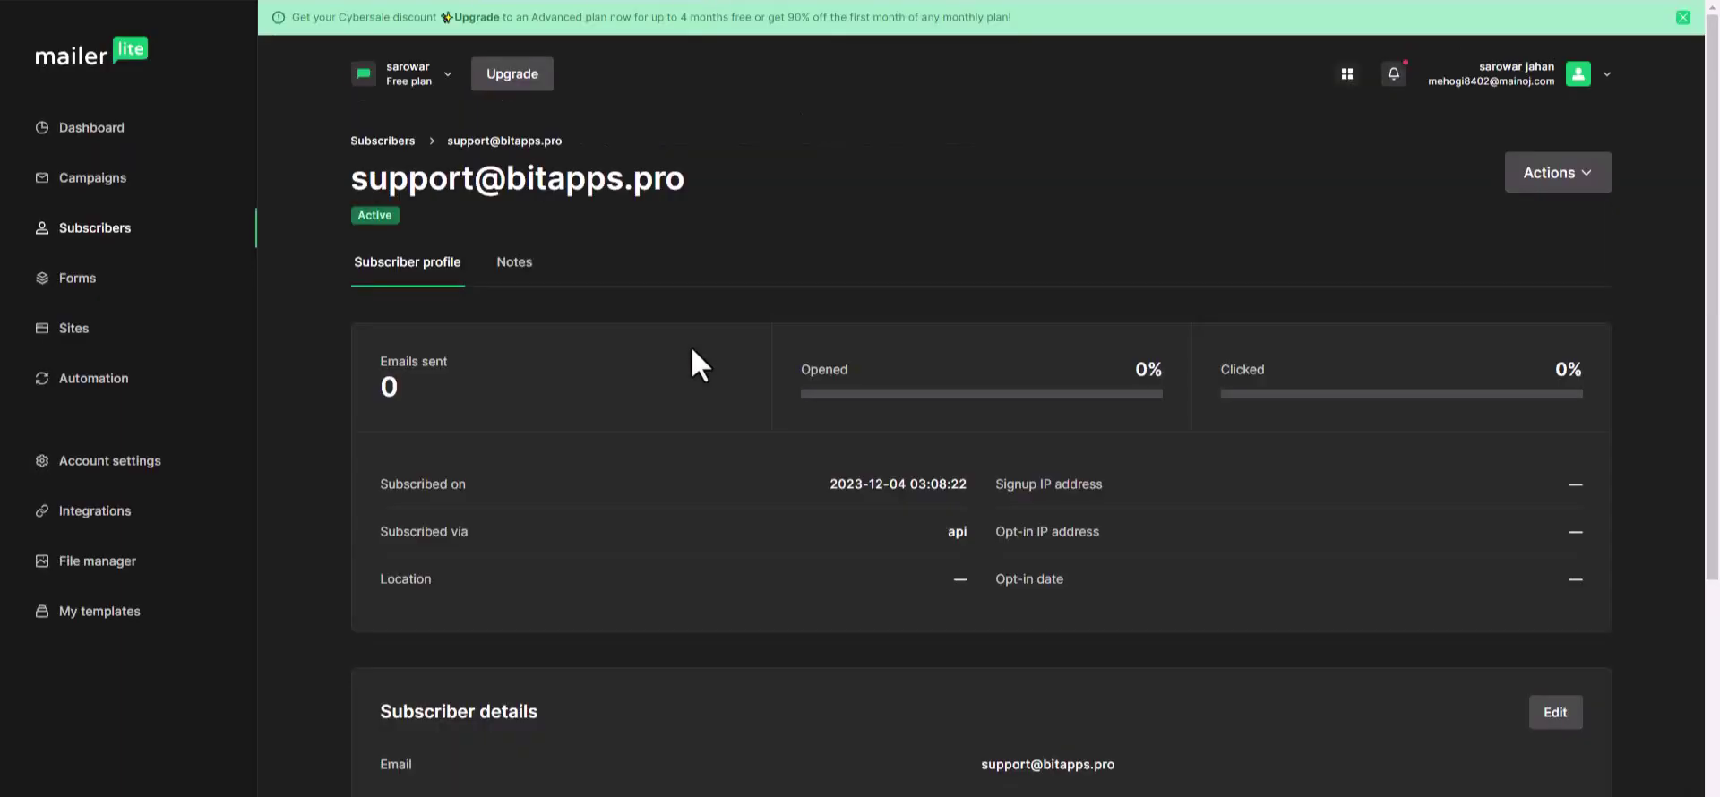
pyautogui.scroll(-4, 793, 417)
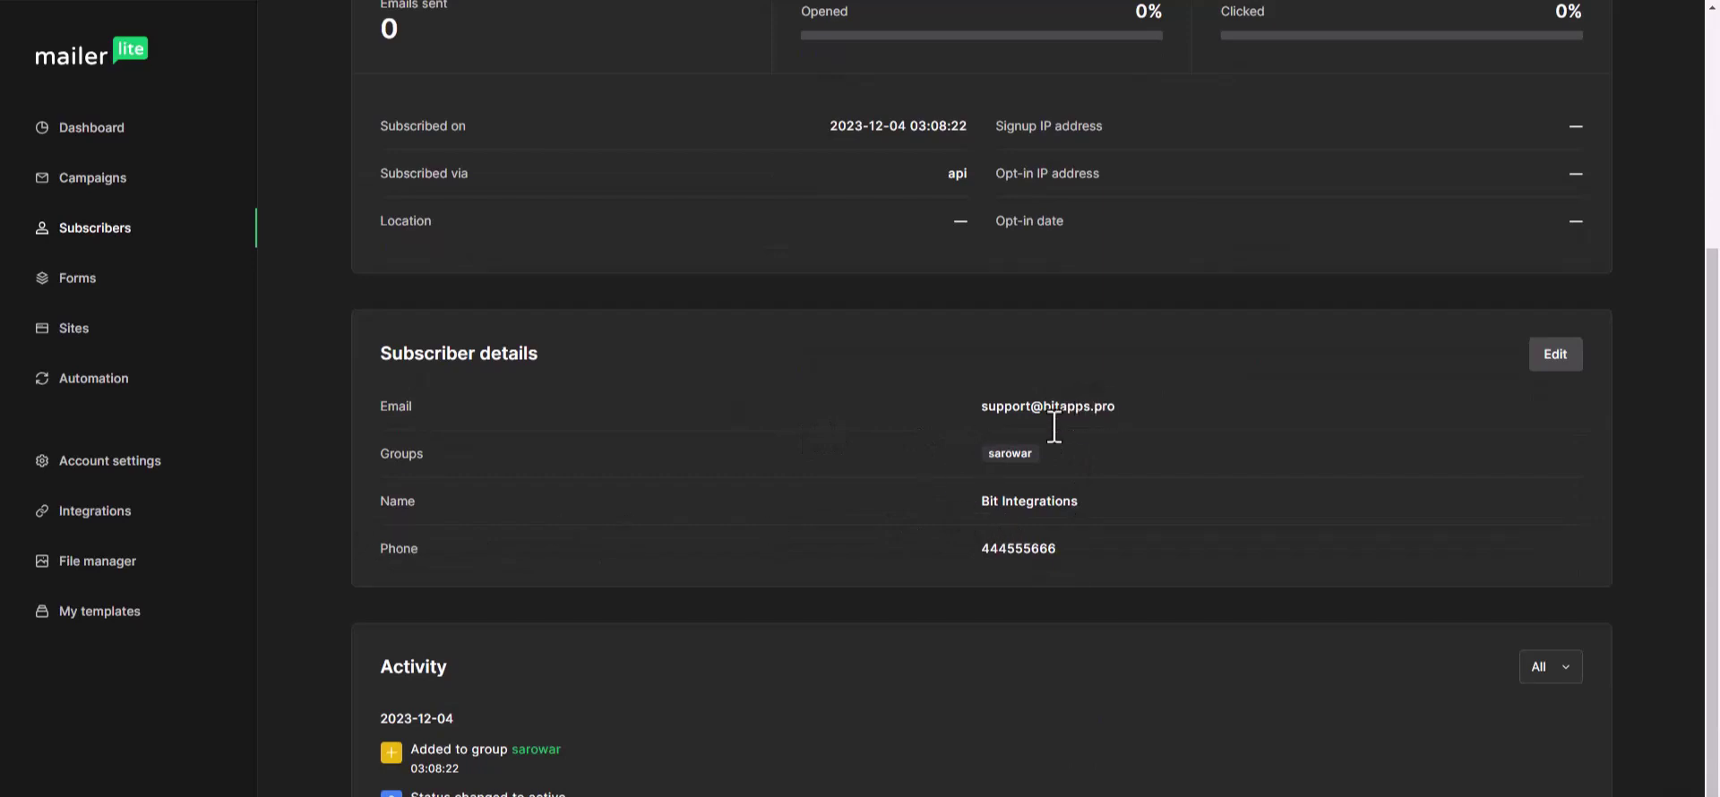
pyautogui.scroll(2, 813, 529)
pyautogui.scroll(2, 813, 530)
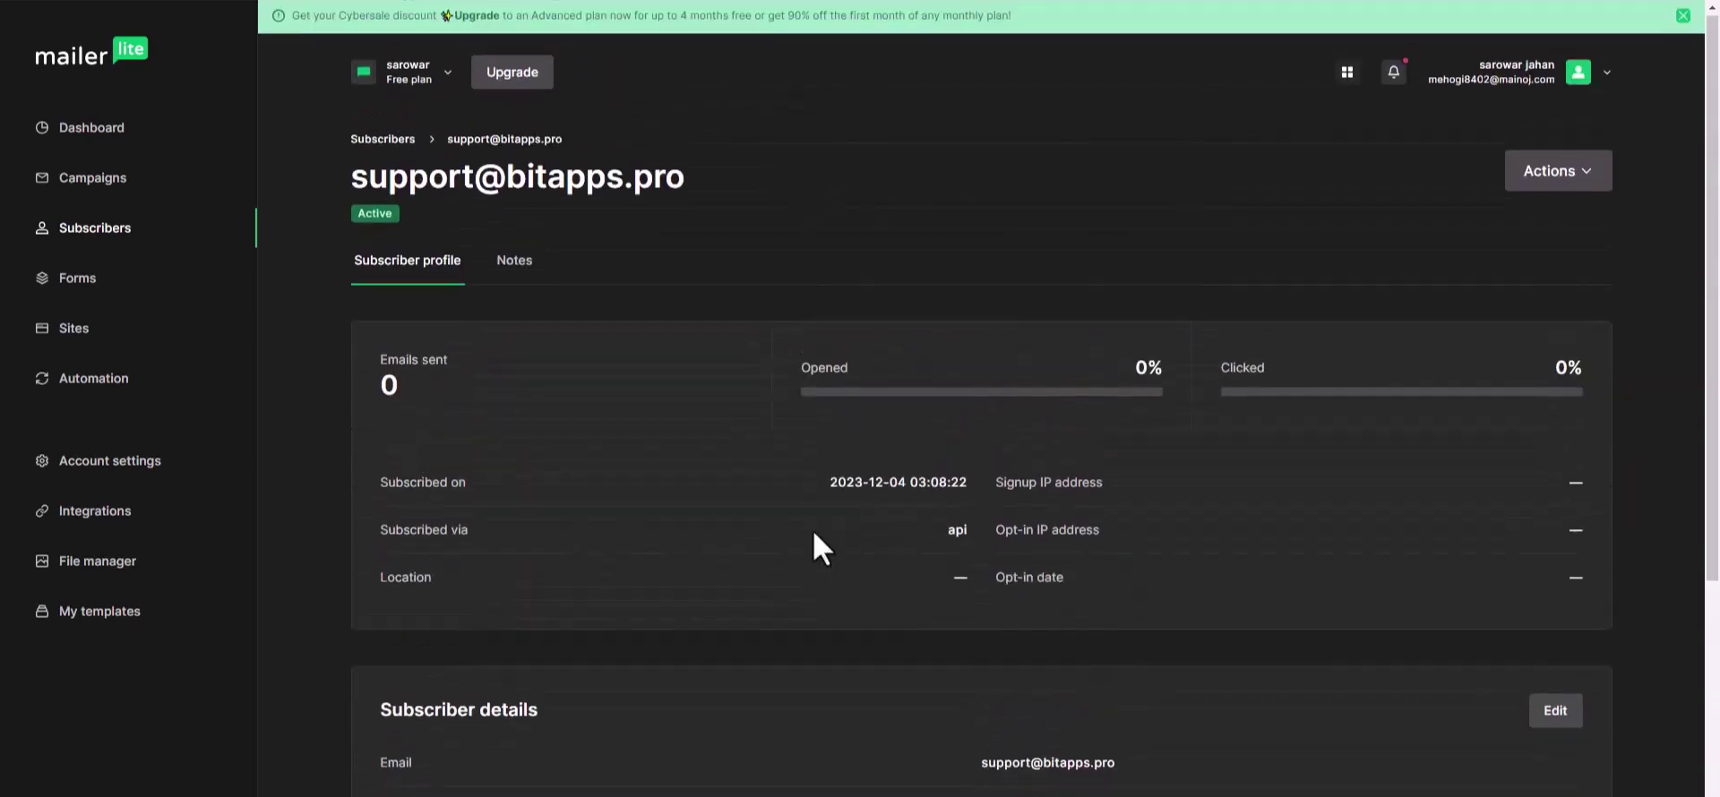